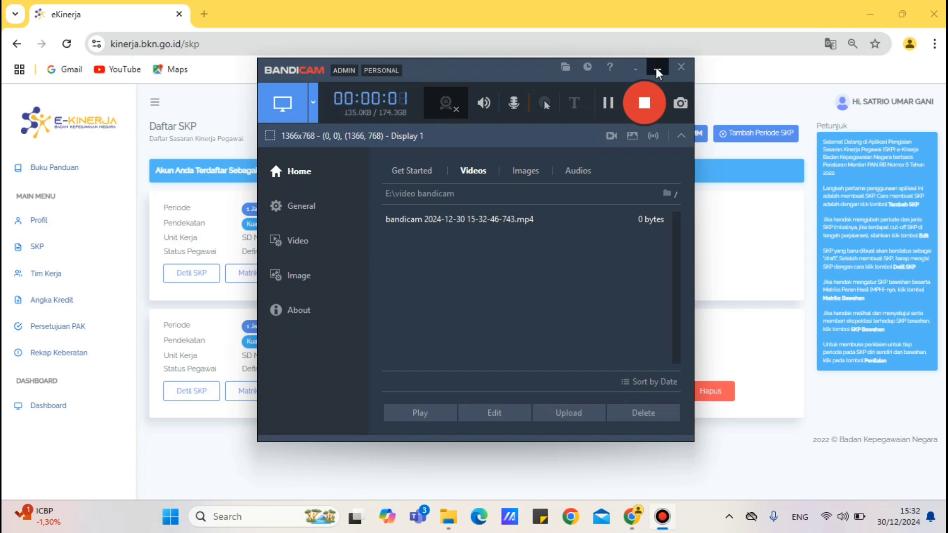
# Clear the recorder window away and open the Detil SKP page for the 1 Januari 2024 - 31 Desember 2024 period.
pyautogui.click(657, 71)
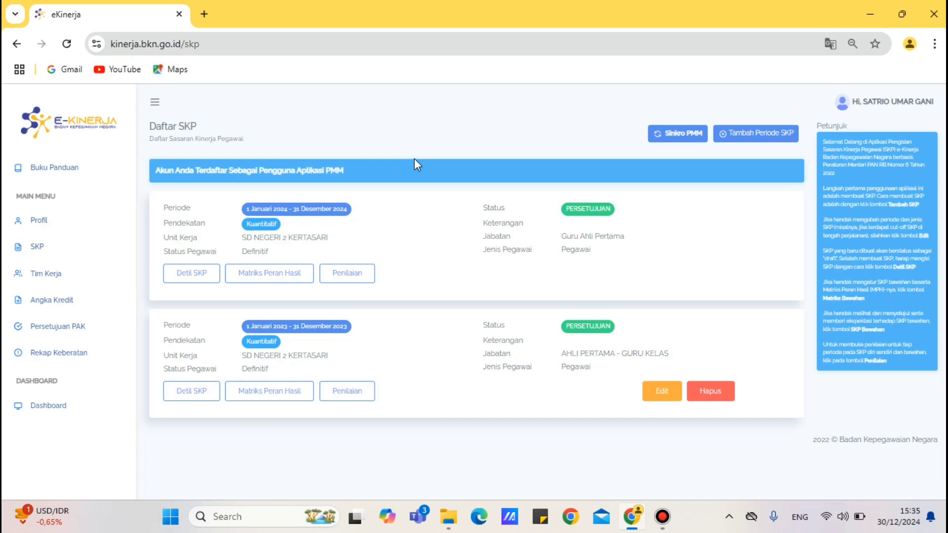
pyautogui.click(56, 257)
pyautogui.click(193, 282)
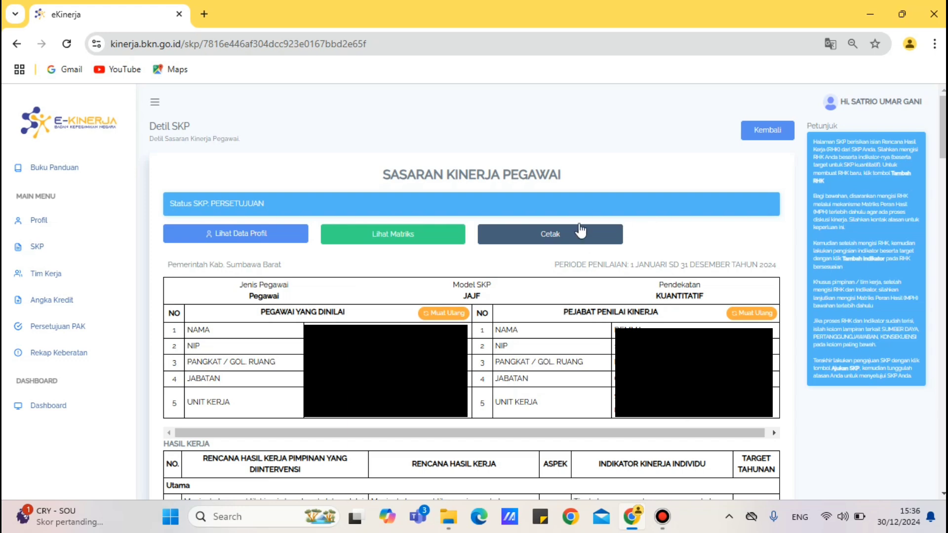
# Start printing the SKP plan and set its print date to 01/01/2024.
pyautogui.click(545, 238)
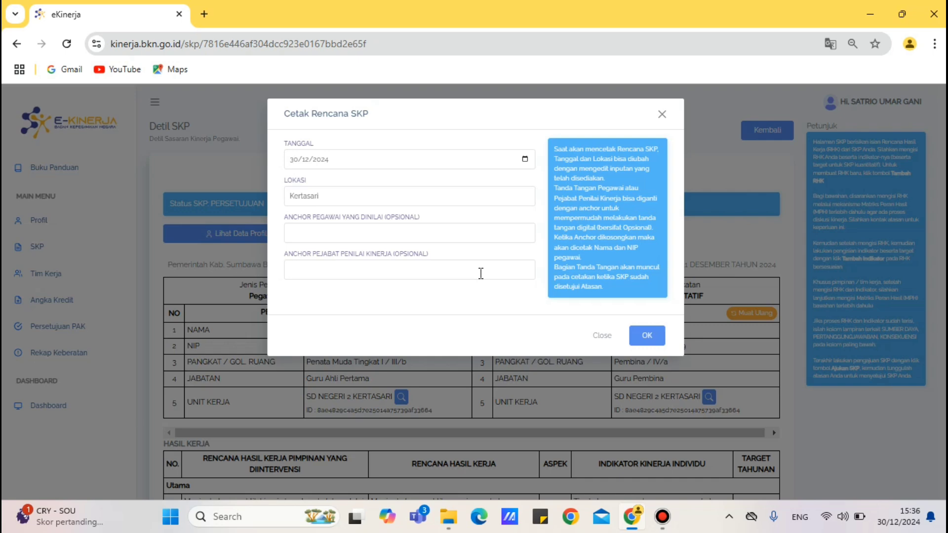
pyautogui.click(299, 162)
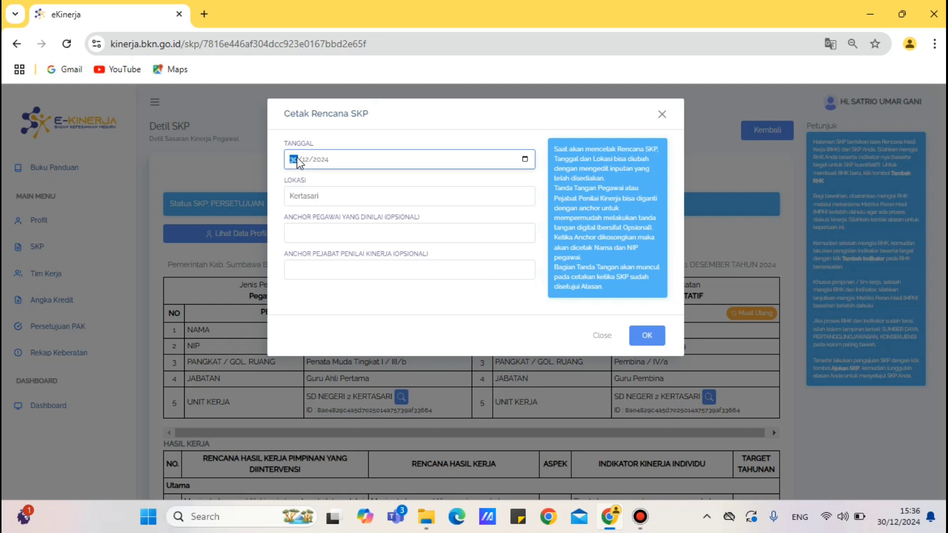
pyautogui.write('01/01')
# Replace the print location with Sumbawa Barat and generate the SKP plan document.
pyautogui.click(329, 196)
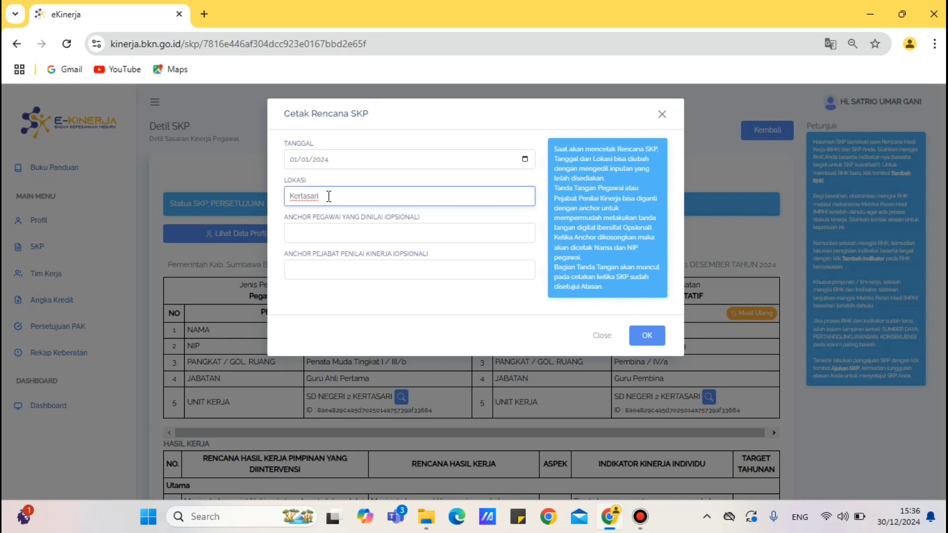
pyautogui.press('BackSpace')
pyautogui.press('BackSpace')
pyautogui.press('BackSpace')
pyautogui.press('BackSpace')
pyautogui.press('BackSpace')
pyautogui.press('BackSpace')
pyautogui.press('BackSpace')
pyautogui.press('BackSpace')
pyautogui.press('BackSpace')
pyautogui.click(380, 229)
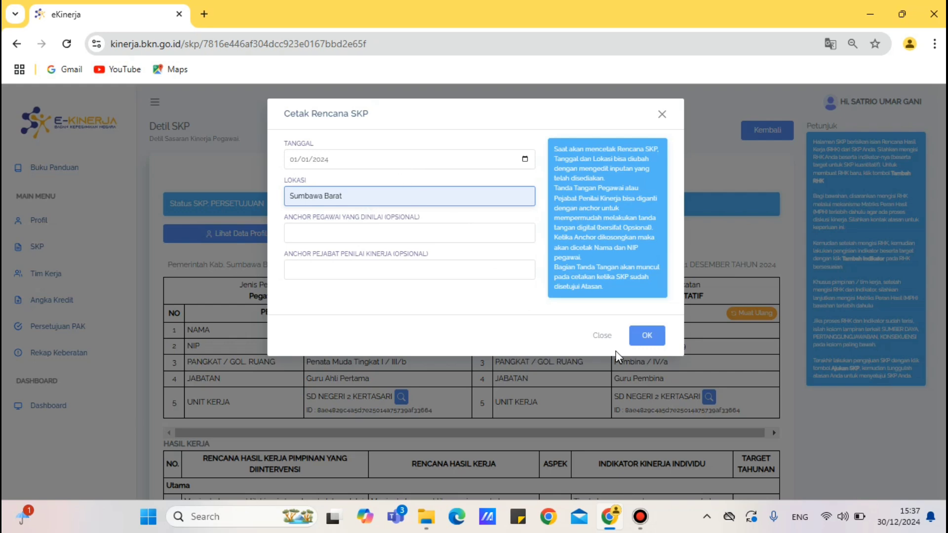
pyautogui.click(646, 338)
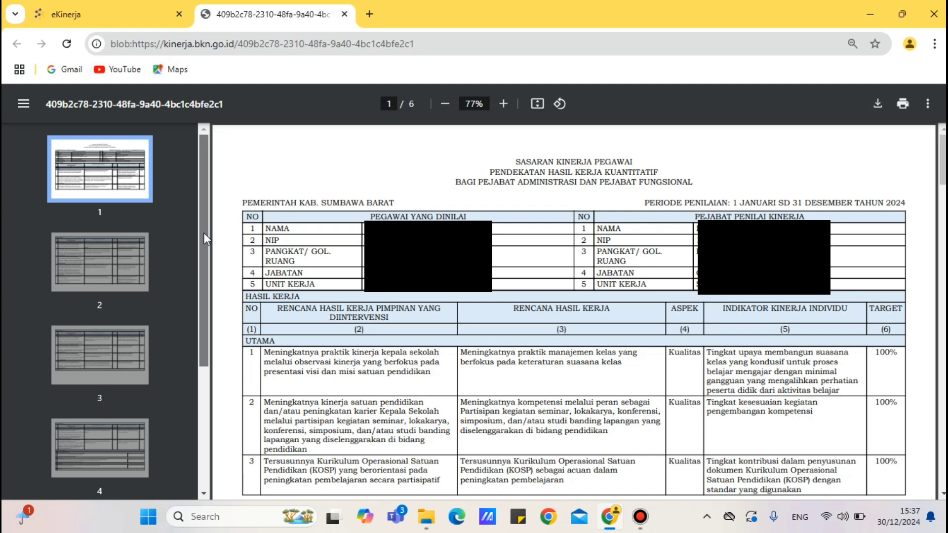
# Look through the generated PDF's pages, then start downloading it and select the skp 2024 folder on New Volume (E:).
pyautogui.scroll(-1, 209, 383)
pyautogui.scroll(-3, 208, 383)
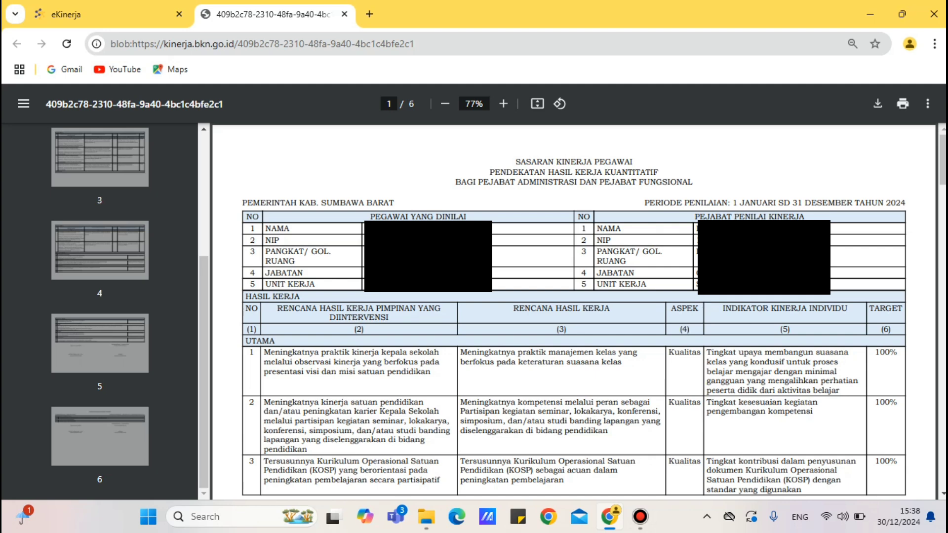
pyautogui.click(878, 108)
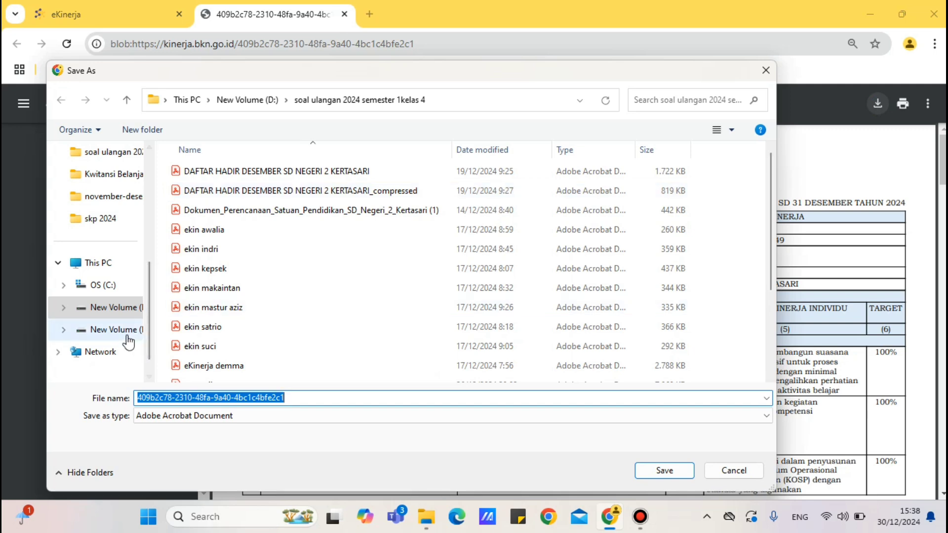
pyautogui.click(128, 336)
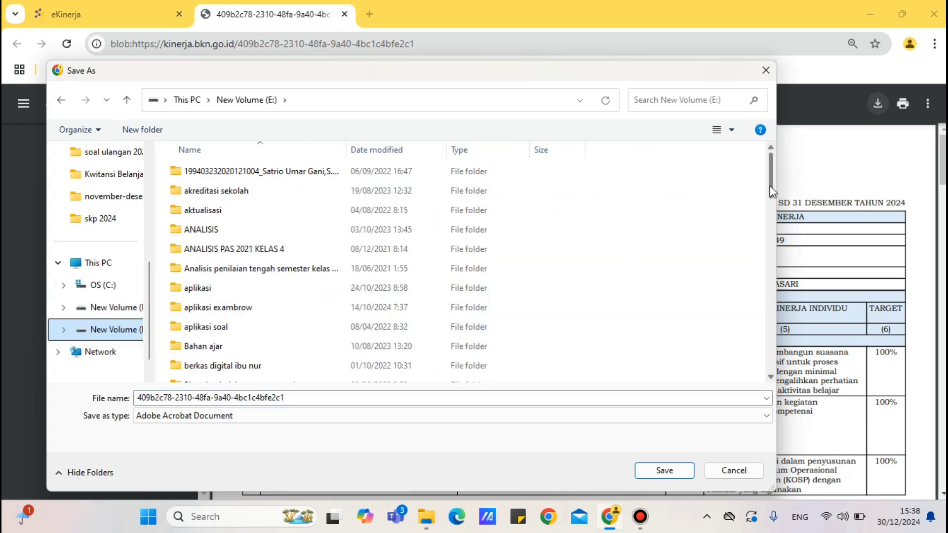
pyautogui.scroll(-2, 771, 198)
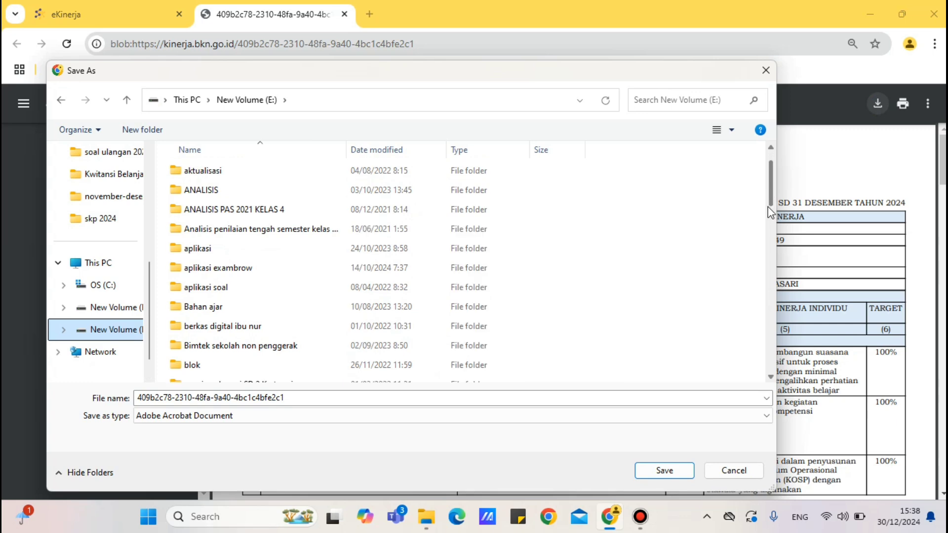
pyautogui.scroll(-3, 772, 252)
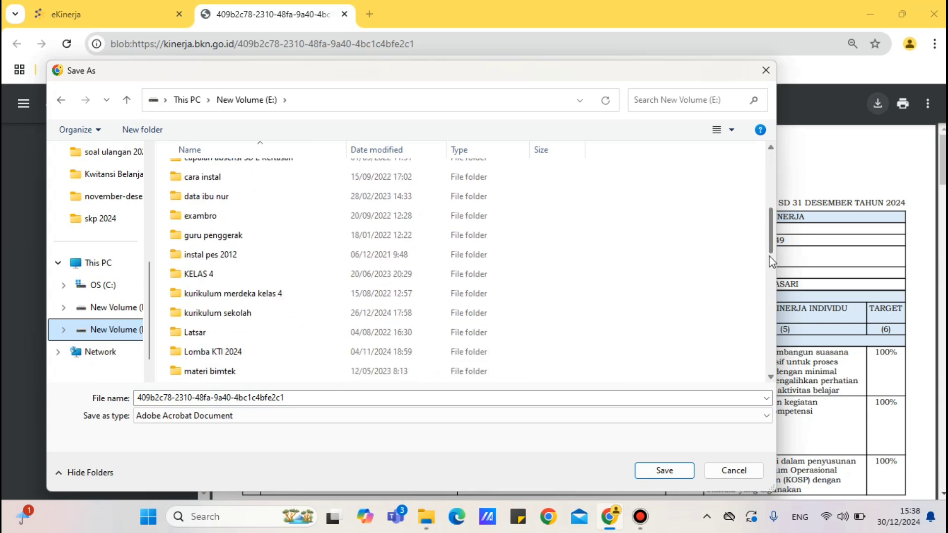
pyautogui.scroll(-2, 771, 297)
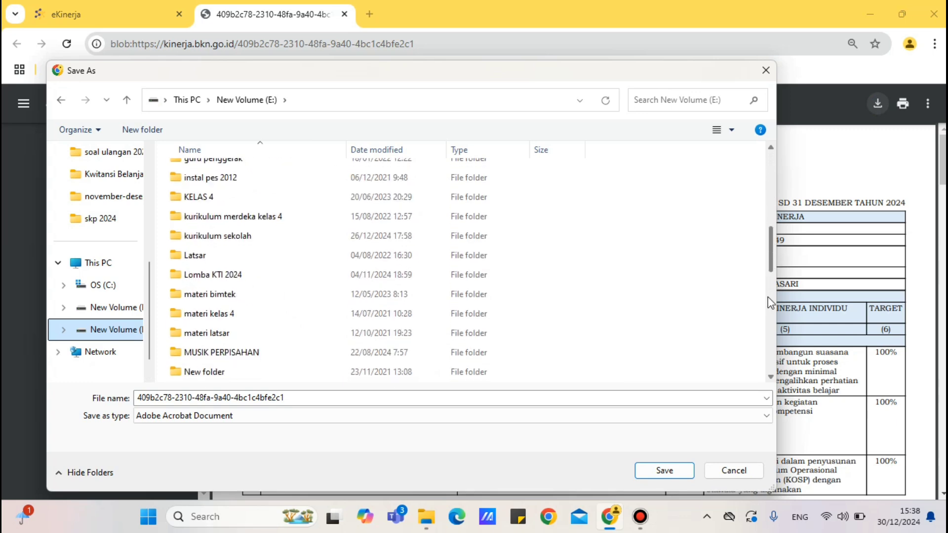
pyautogui.scroll(-3, 771, 302)
pyautogui.scroll(-2, 354, 297)
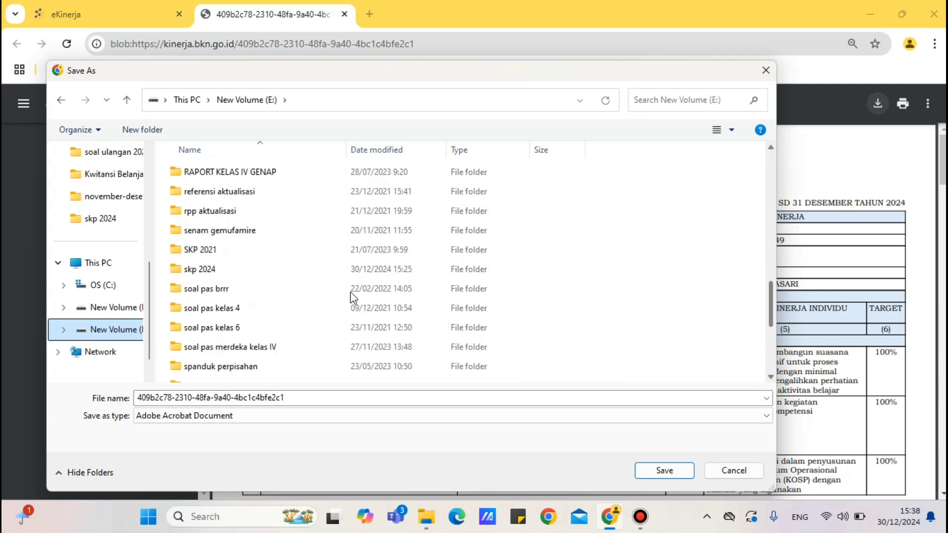
pyautogui.click(246, 275)
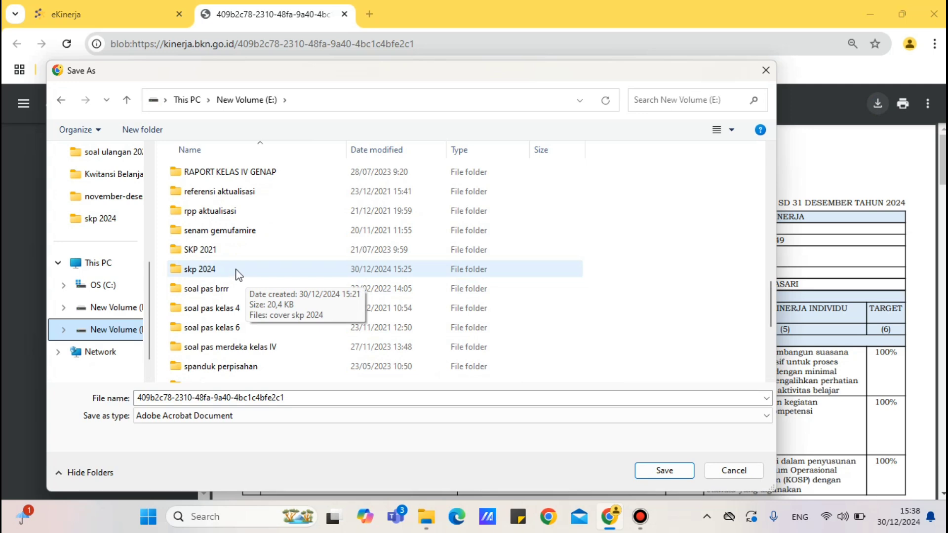
pyautogui.click(208, 274)
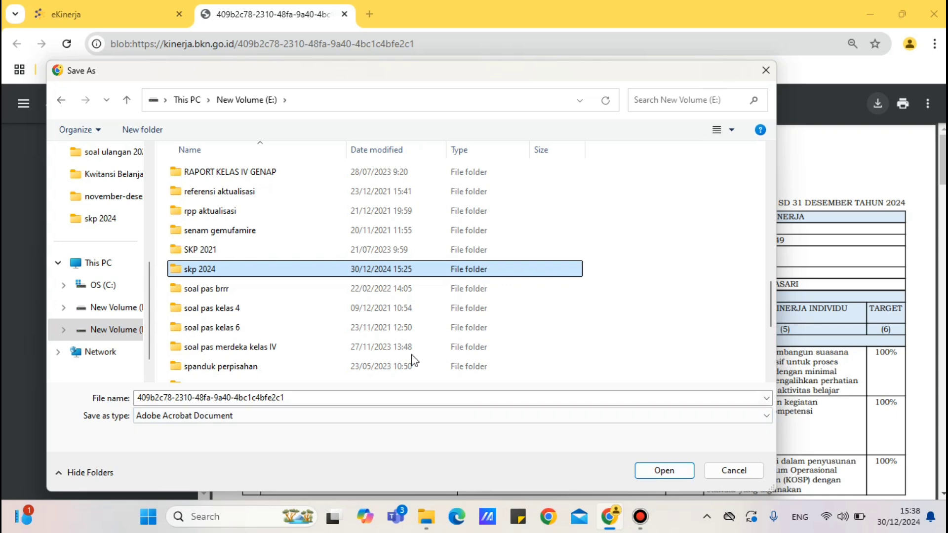
# Name the PDF "sasaran kinerja pegawai" and save it inside the skp 2024 folder.
pyautogui.click(403, 396)
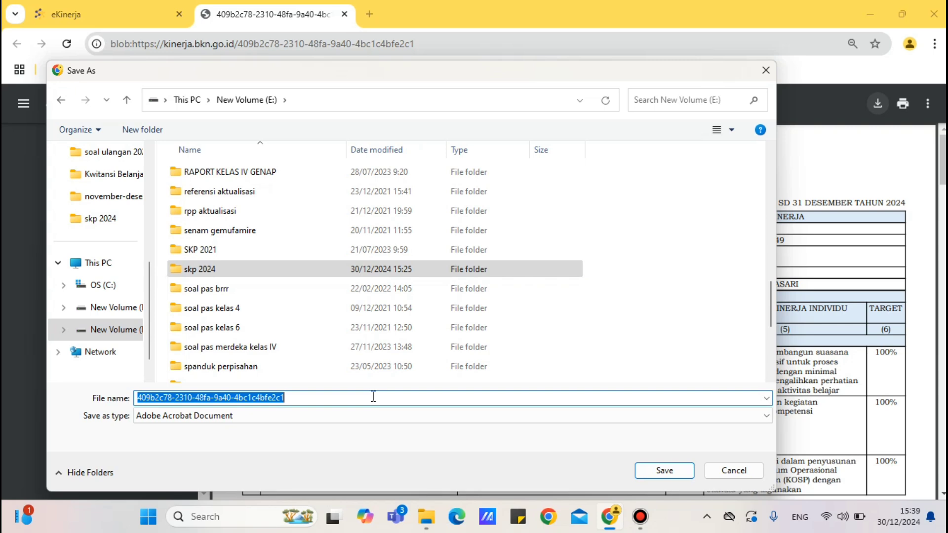
pyautogui.press('BackSpace')
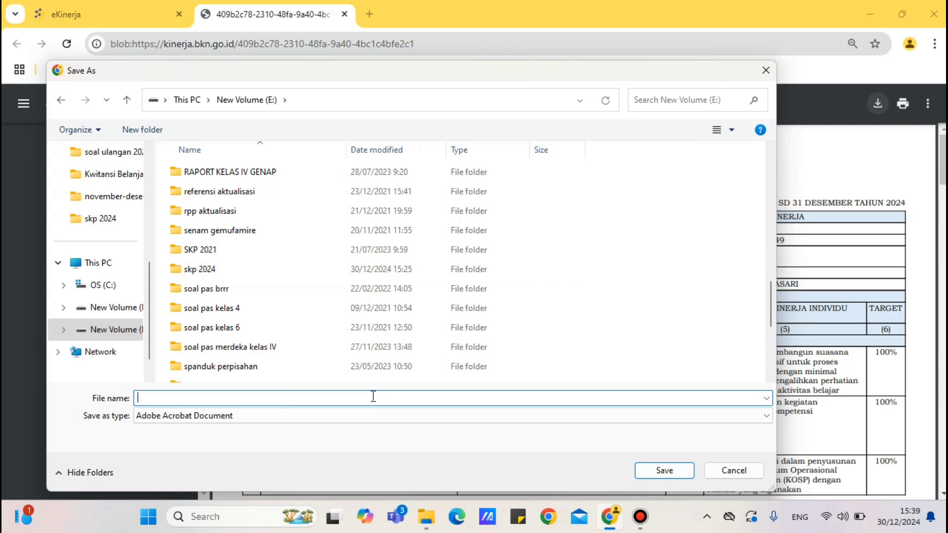
pyautogui.write('sasaran kinerja pegawai')
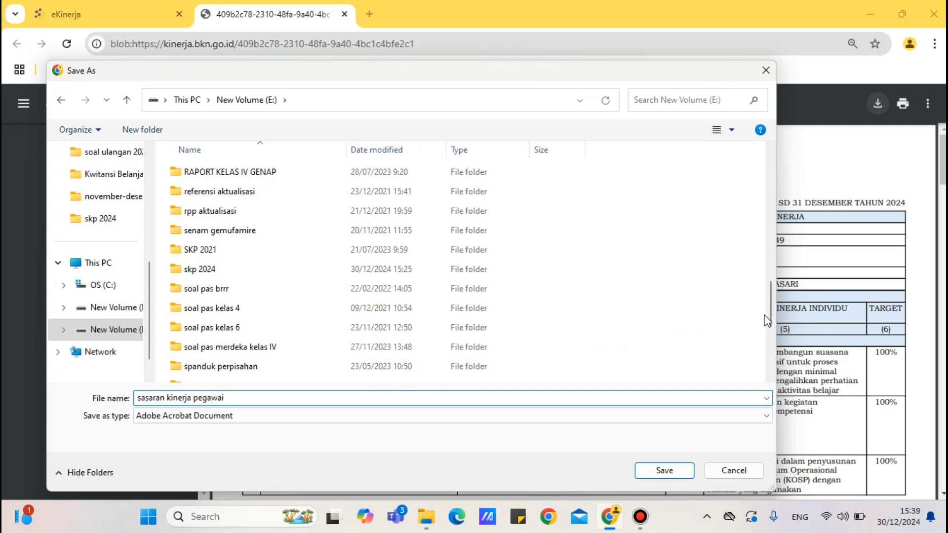
pyautogui.click(310, 269)
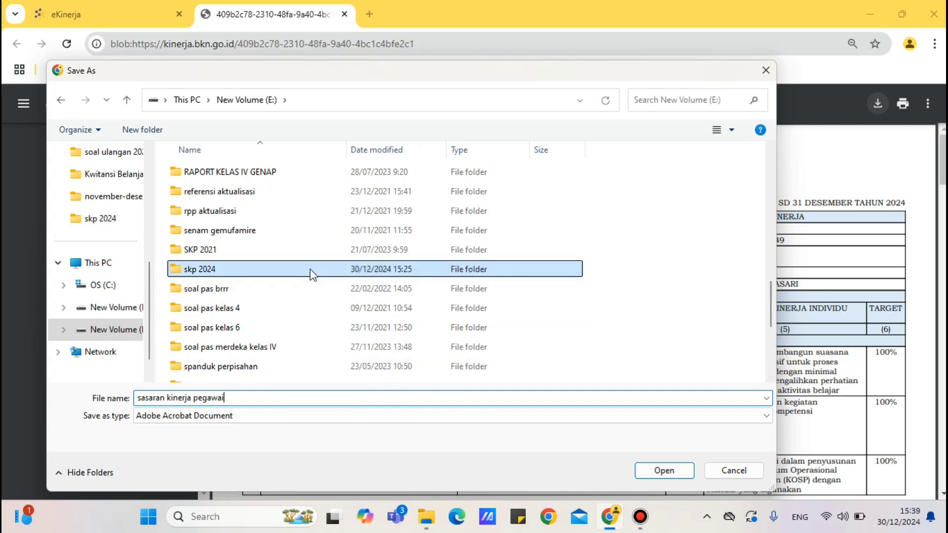
pyautogui.doubleClick(310, 269)
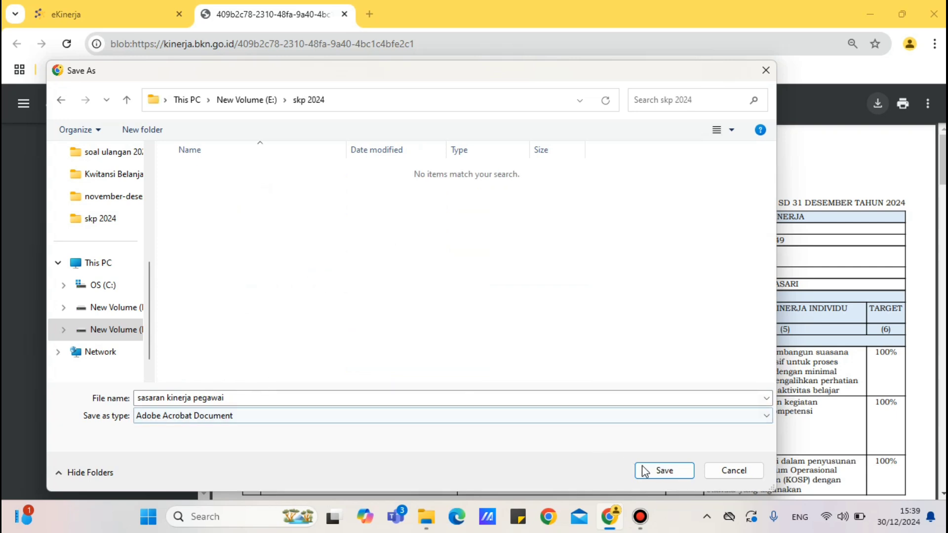
pyautogui.click(661, 472)
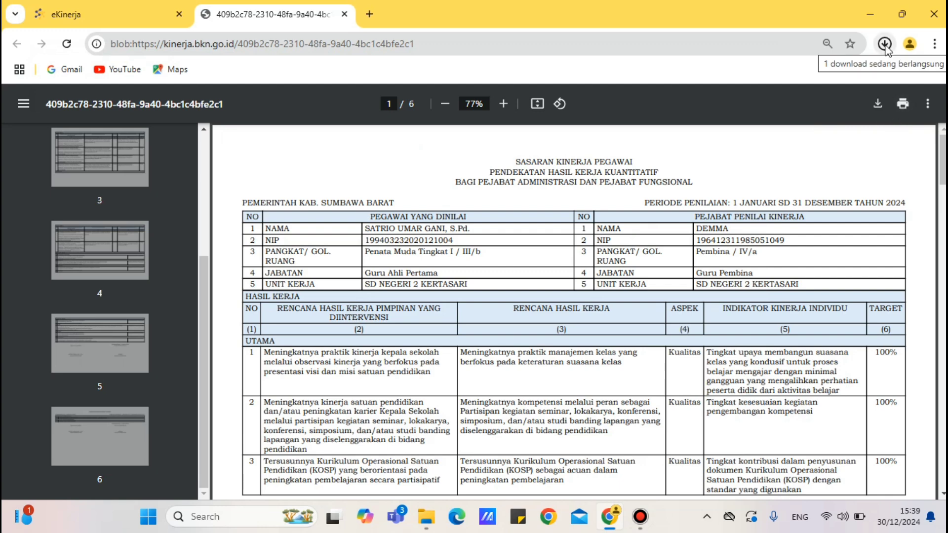
# Show the downloaded PDF in its folder in File Explorer to check it, then put that window away.
pyautogui.click(885, 45)
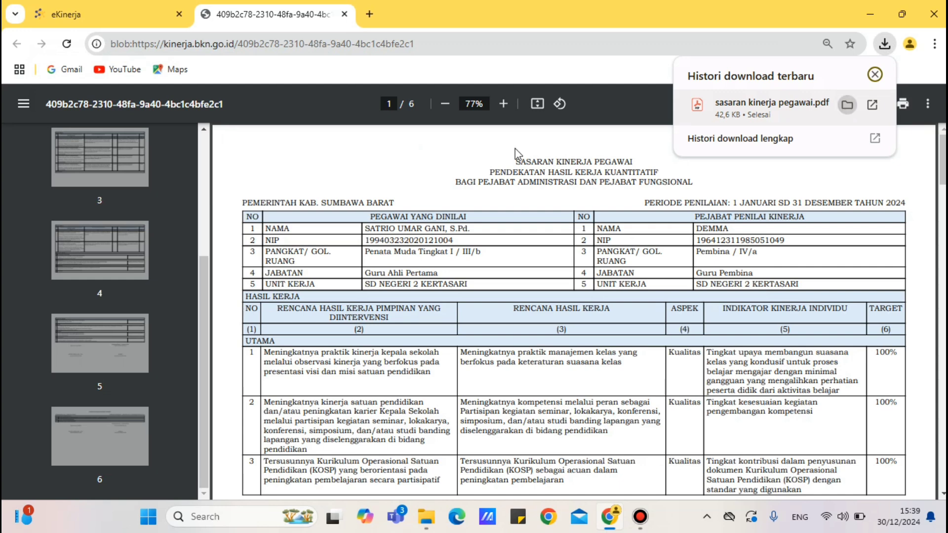
pyautogui.click(848, 105)
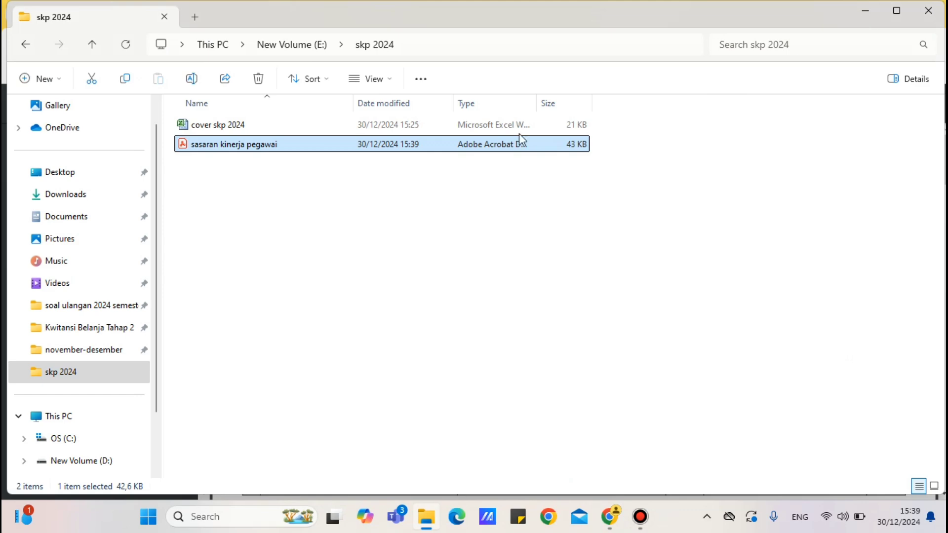
pyautogui.click(865, 11)
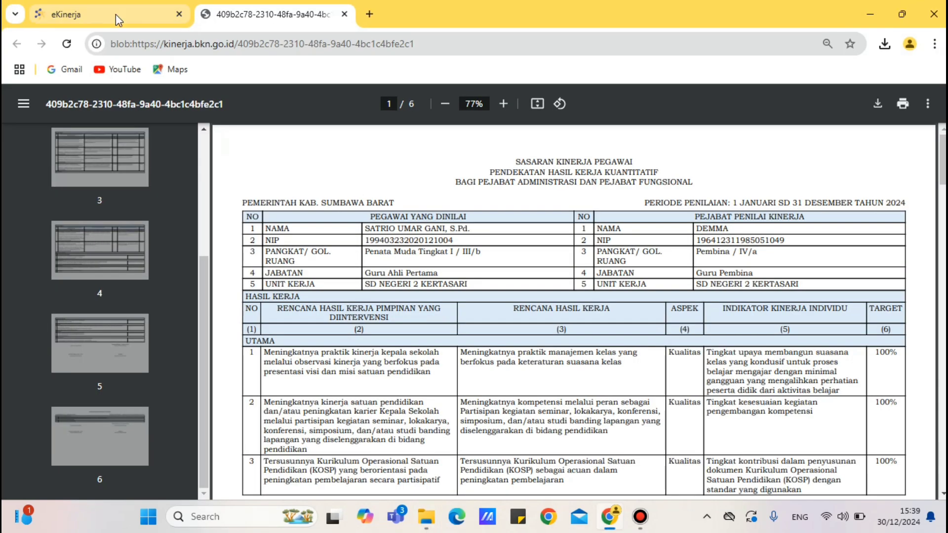
# Close the Cetak Rencana SKP dialog in eKinerja and open the Penilaian page of the 2024 SKP period.
pyautogui.moveTo(116, 13)
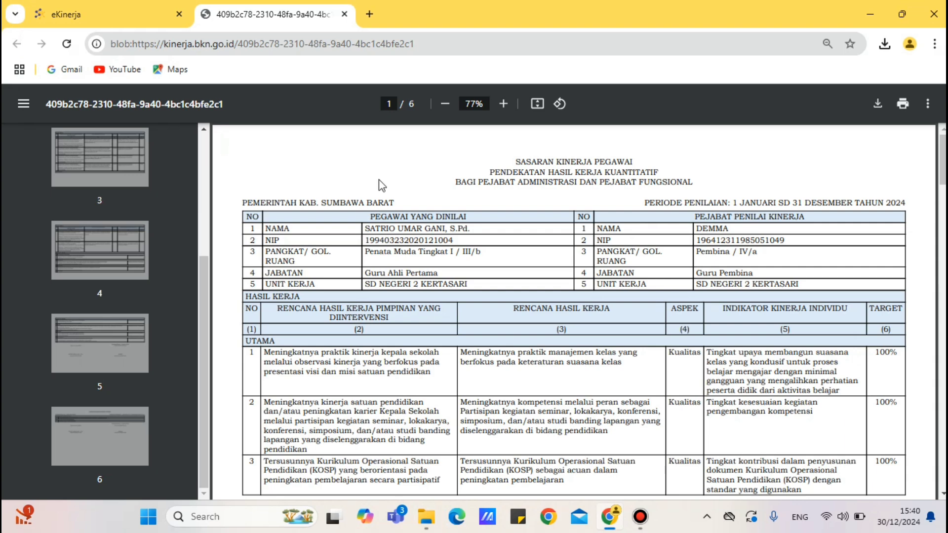
pyautogui.click(76, 14)
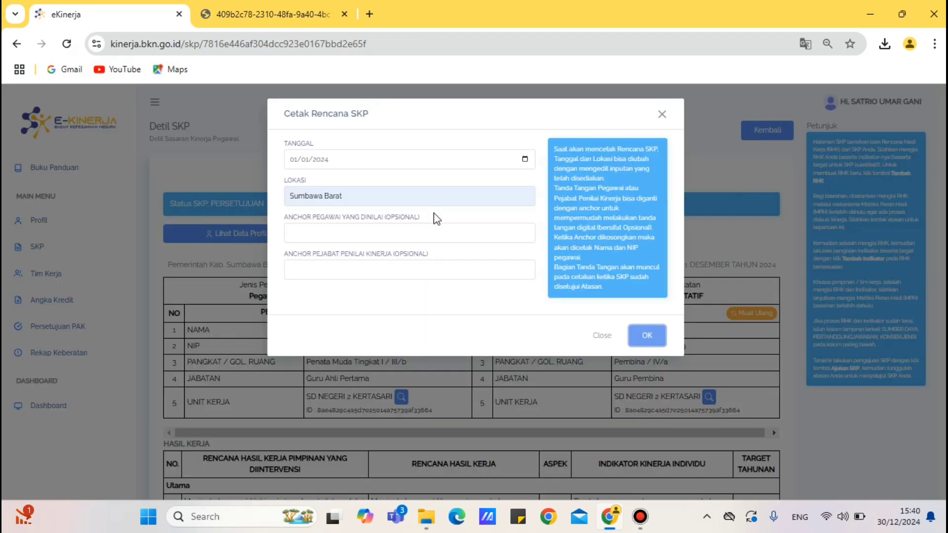
pyautogui.click(662, 115)
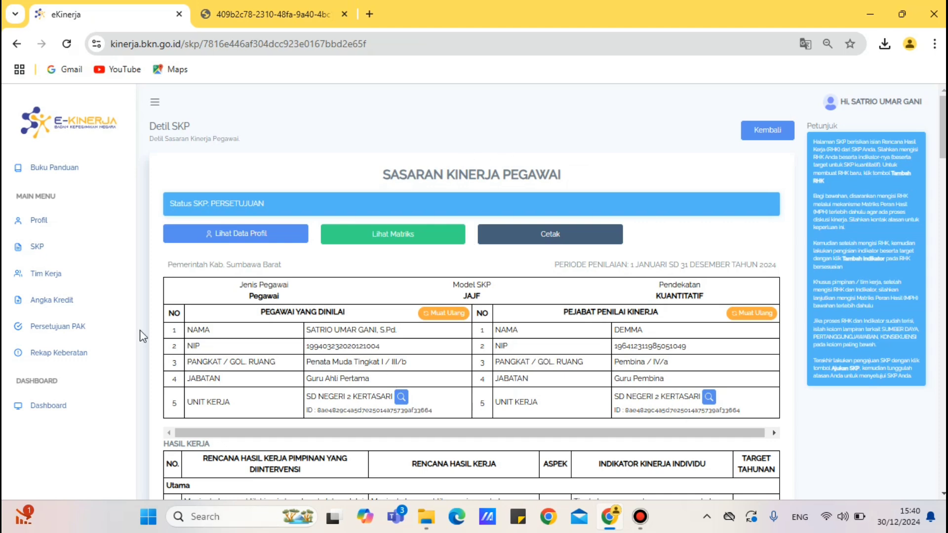
pyautogui.click(37, 255)
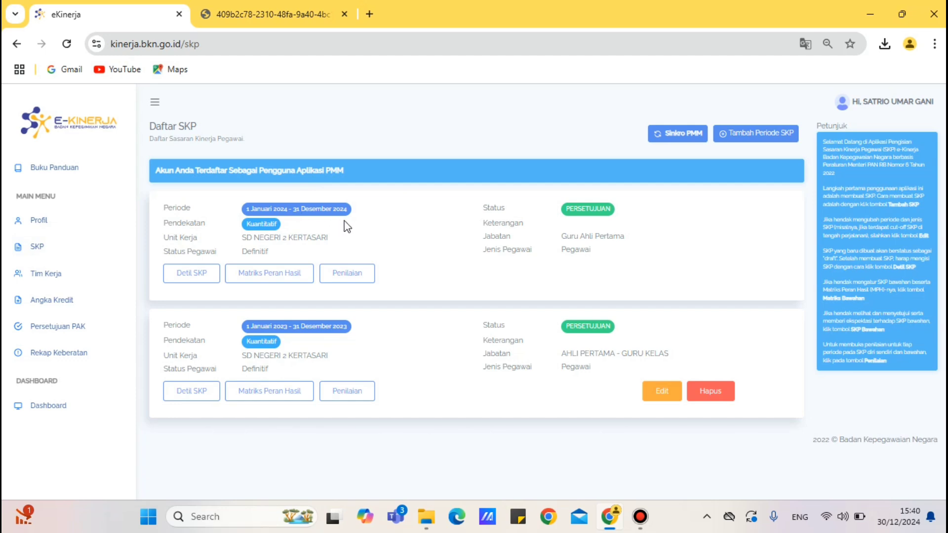
pyautogui.click(339, 281)
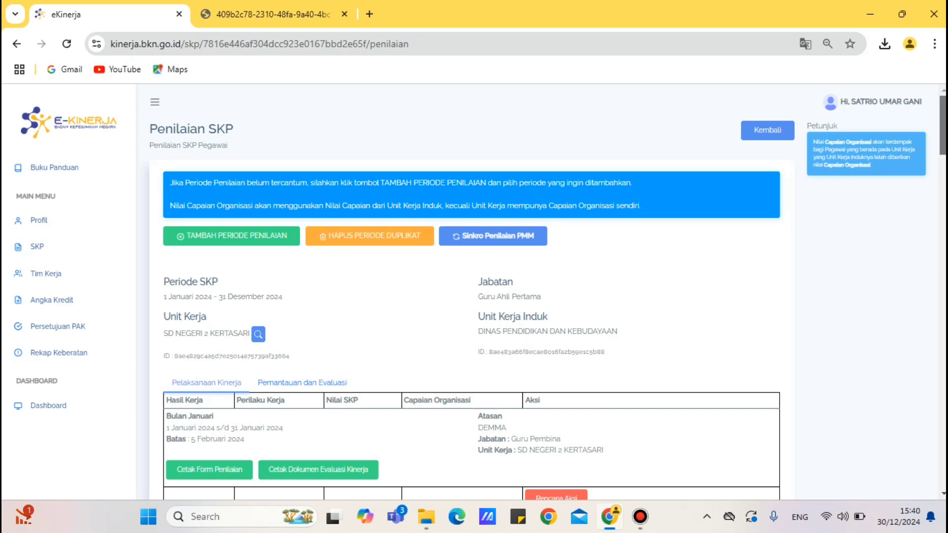
# Start printing the assessment form (Cetak Form Penilaian) for the AKHIR final period and set its date to 31/12/2024.
pyautogui.moveTo(943, 125); pyautogui.dragTo(943, 459)
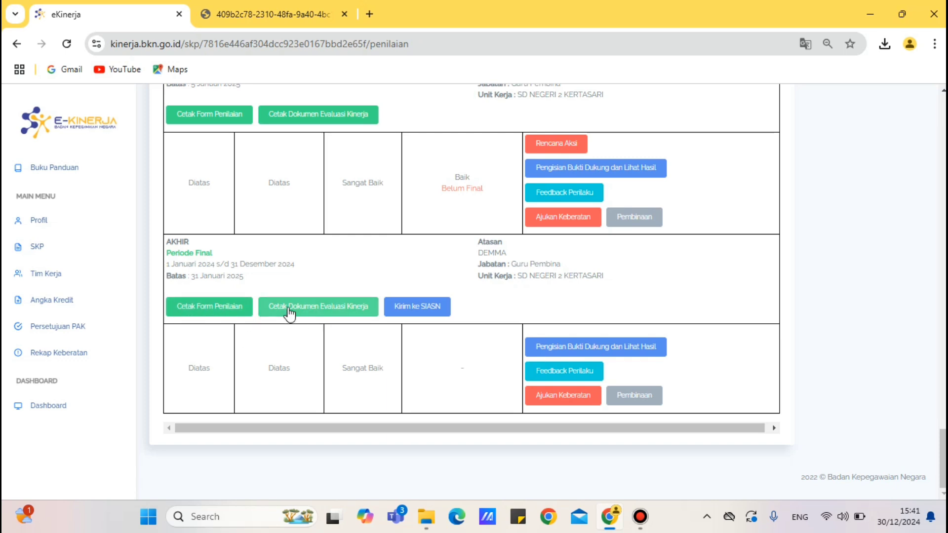
pyautogui.click(201, 310)
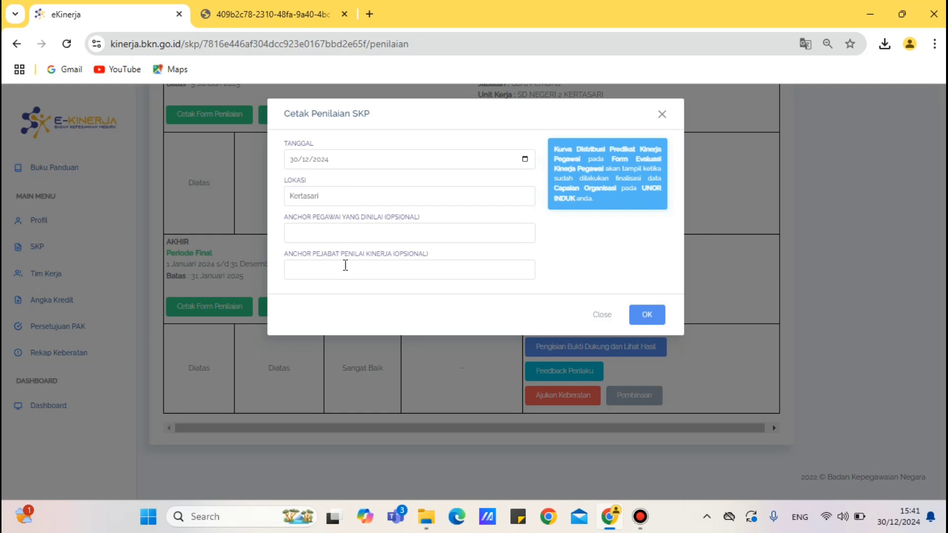
pyautogui.click(300, 163)
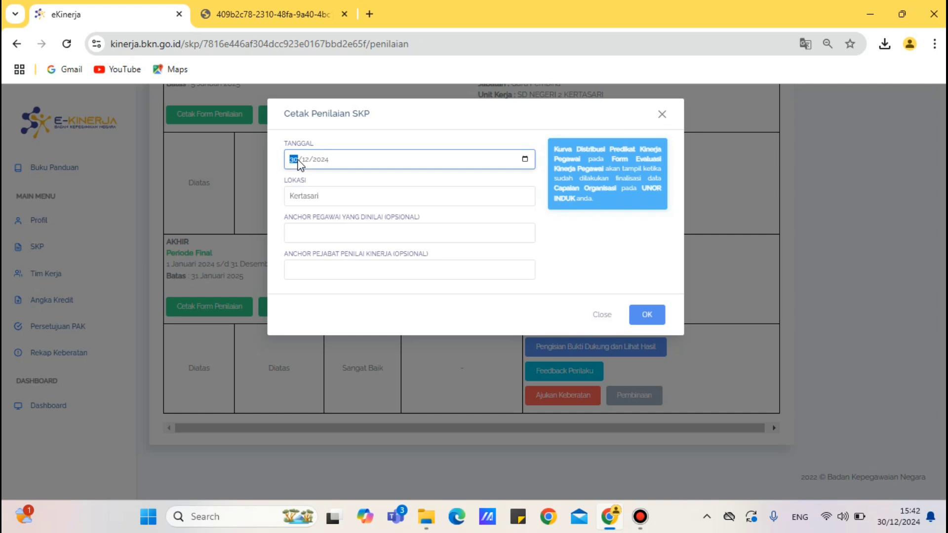
pyautogui.write('31')
# Set the assessment form's location to Sumbawa Barat and generate the printable document.
pyautogui.click(342, 196)
pyautogui.press('BackSpace')
pyautogui.press('BackSpace')
pyautogui.press('BackSpace')
pyautogui.press('BackSpace')
pyautogui.press('BackSpace')
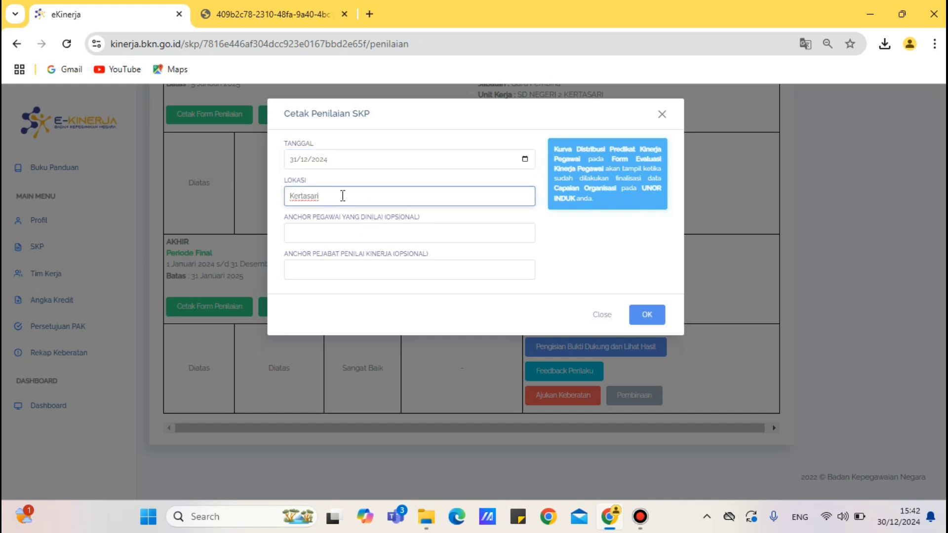
pyautogui.press('BackSpace')
pyautogui.press('BackSpace')
pyautogui.press('BackSpace')
pyautogui.press('BackSpace')
pyautogui.write('Su')
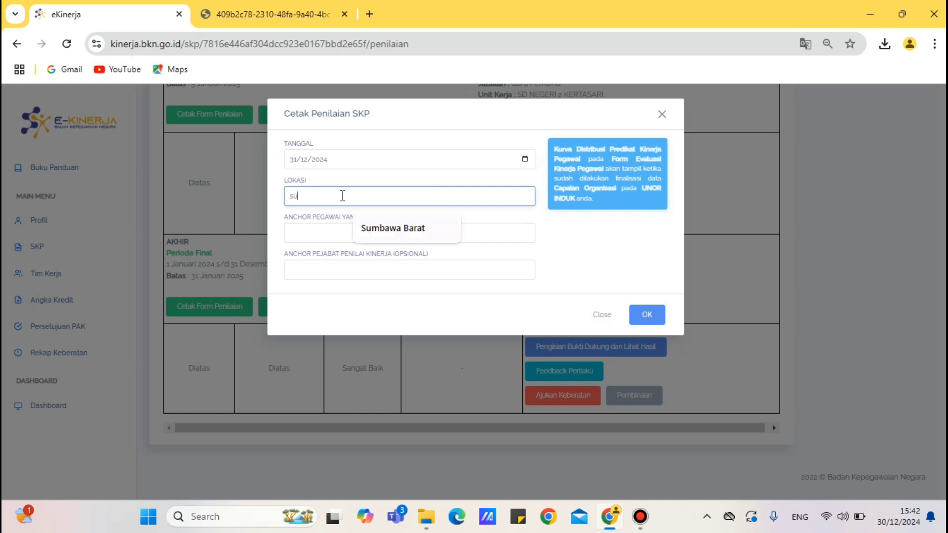
pyautogui.click(376, 228)
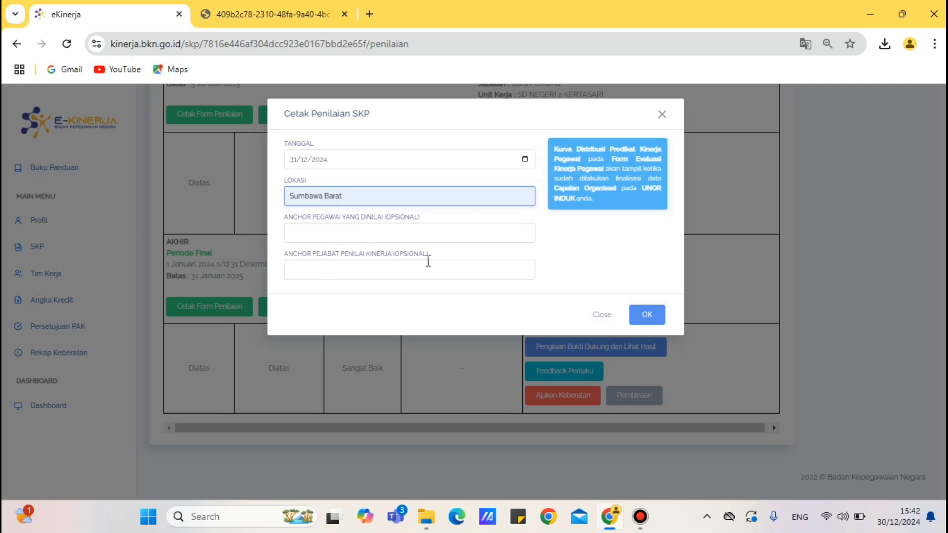
pyautogui.click(645, 322)
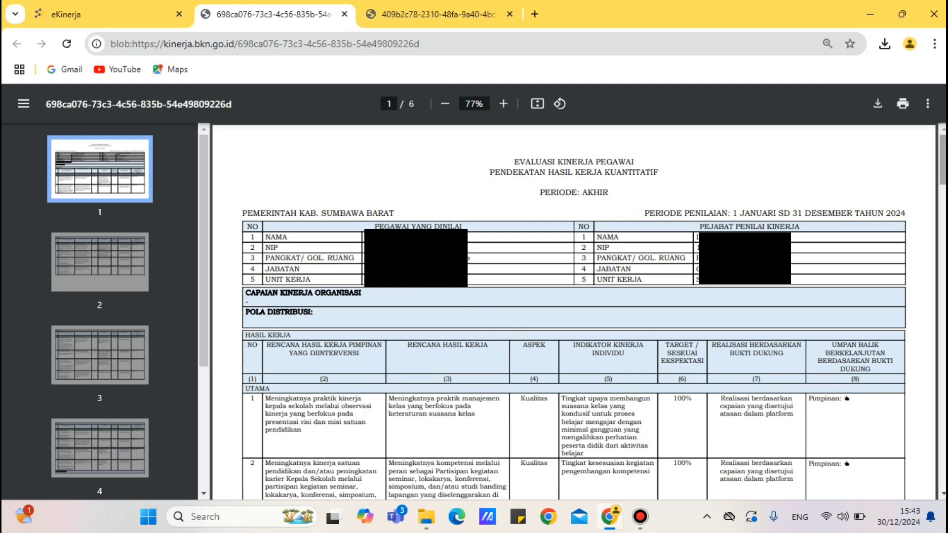
# Look through the generated evaluation PDF and save it as "evaluasi kinerja pegawai" in the skp 2024 folder.
pyautogui.moveTo(944, 157)
pyautogui.mouseDown()
pyautogui.moveTo(944, 198)
pyautogui.moveTo(946, 156)
pyautogui.mouseUp()
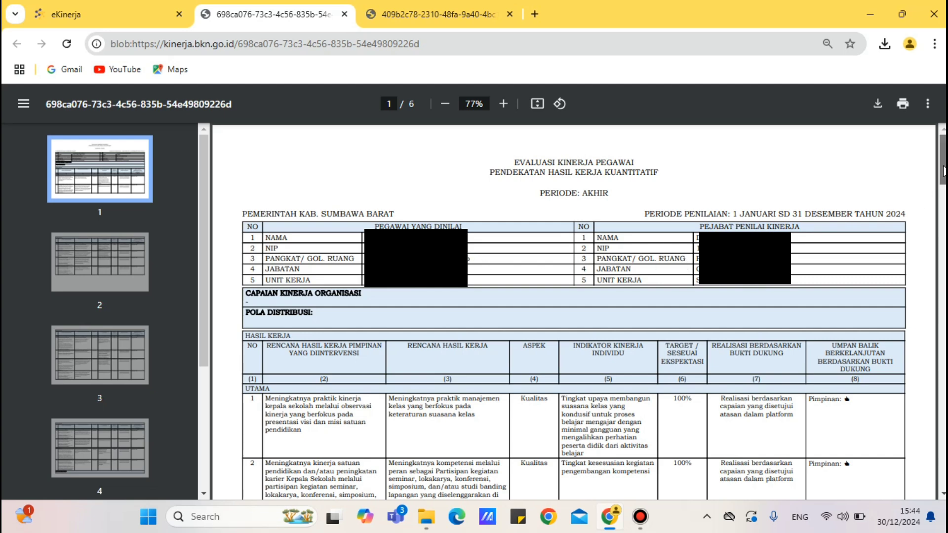
pyautogui.scroll(-10, 941, 237)
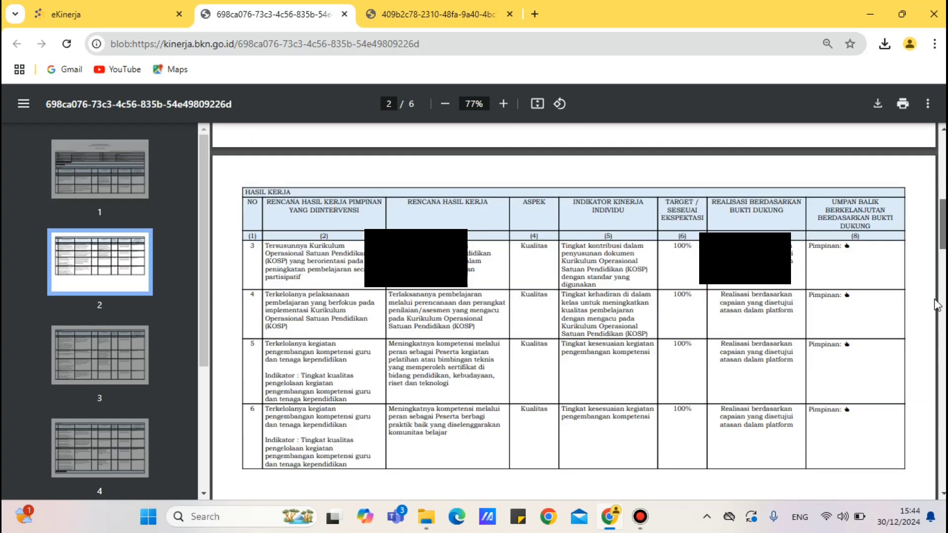
pyautogui.scroll(-2, 937, 304)
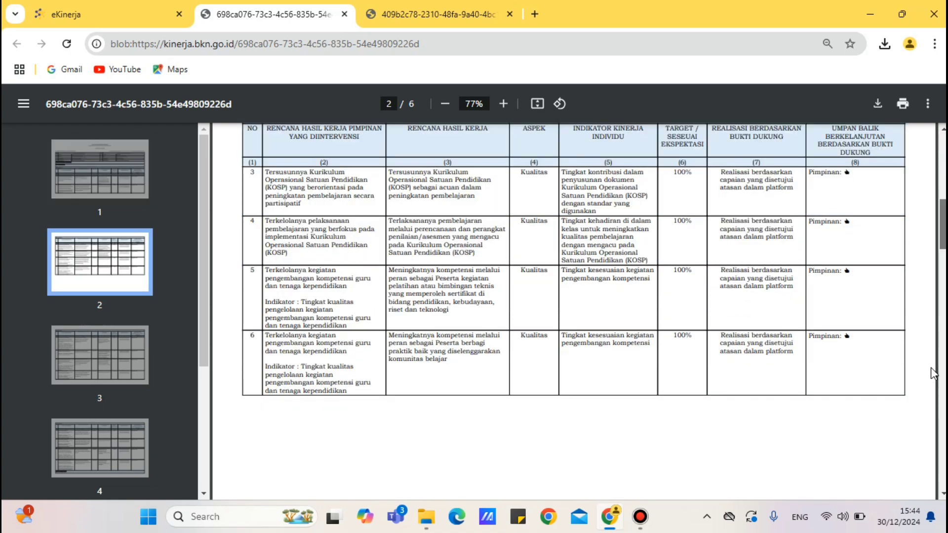
pyautogui.scroll(-20, 931, 368)
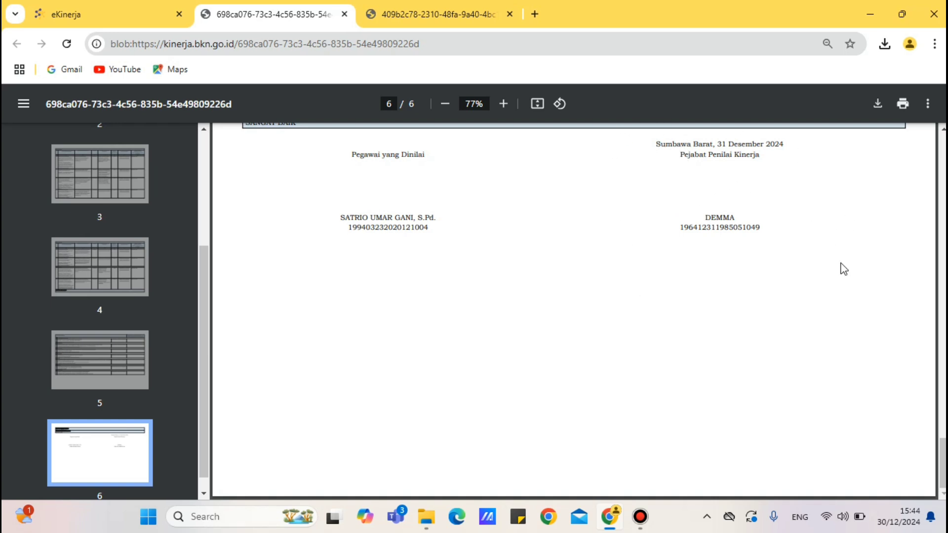
pyautogui.click(879, 105)
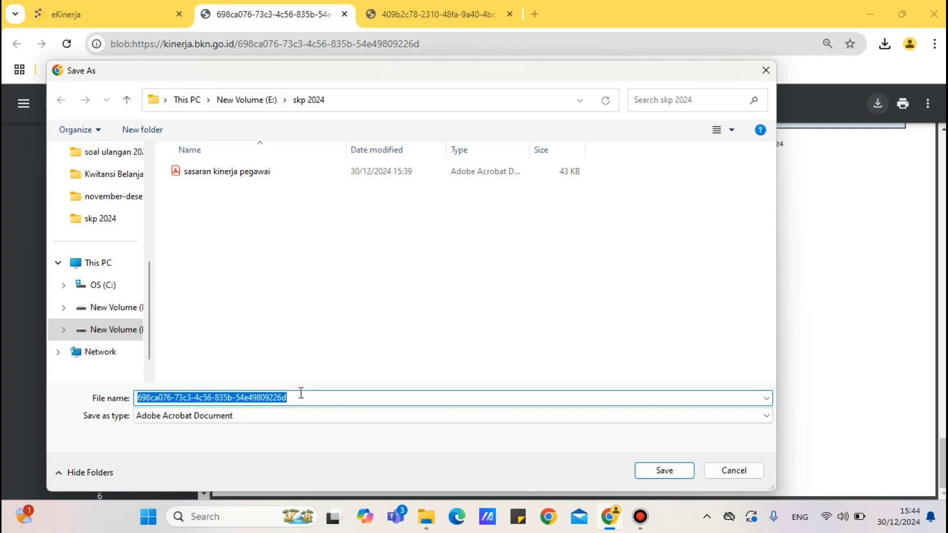
pyautogui.press('BackSpace')
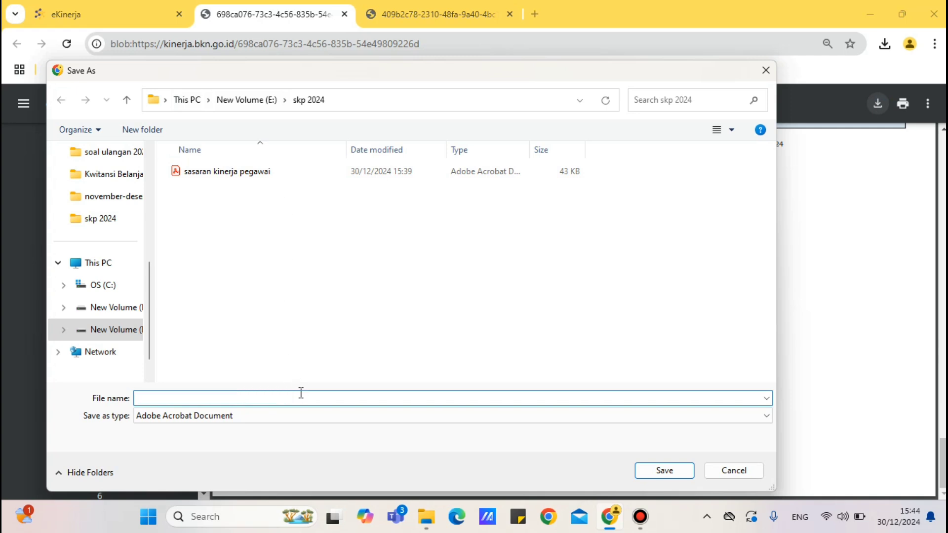
pyautogui.write('evaluasi kinerja pegawai')
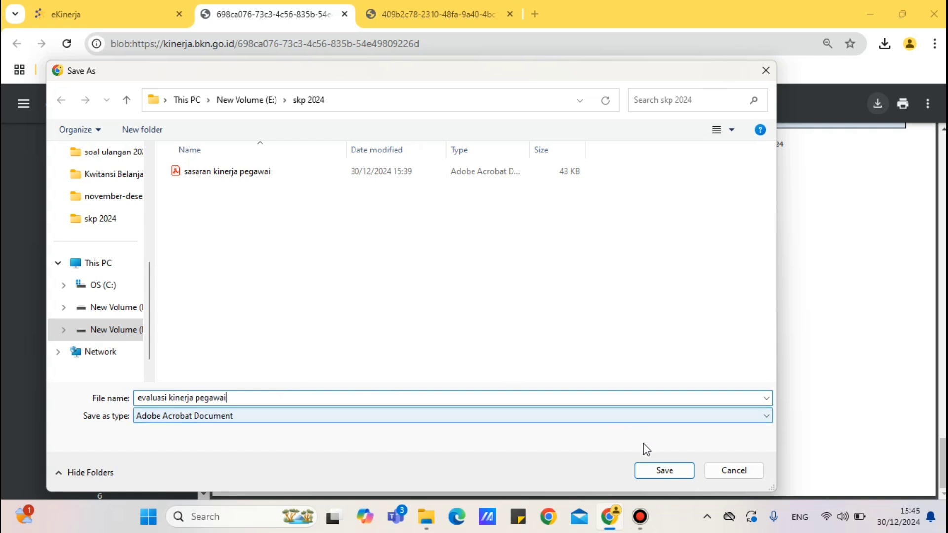
pyautogui.click(655, 475)
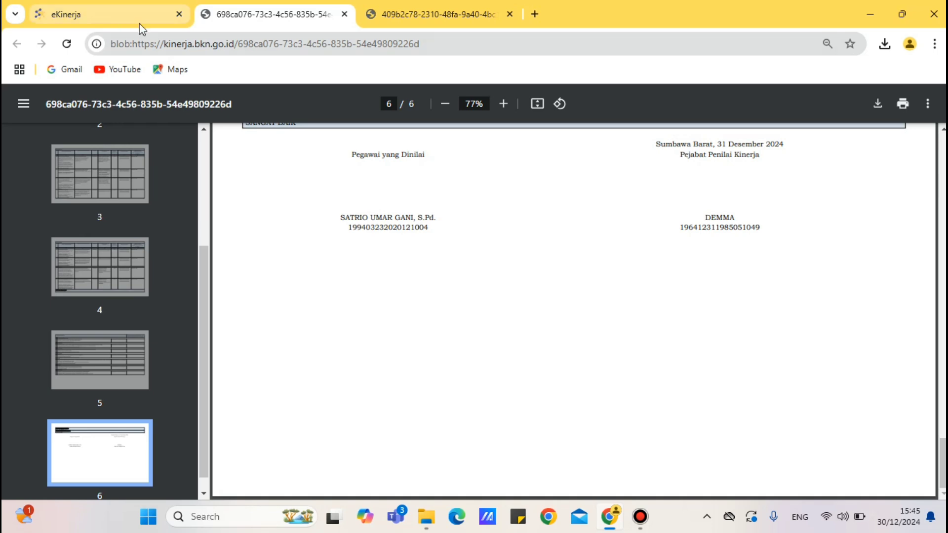
# Close the Cetak Penilaian SKP dialog in eKinerja and start printing the Dokumen Evaluasi Kinerja for the AKHIR final period.
pyautogui.click(90, 12)
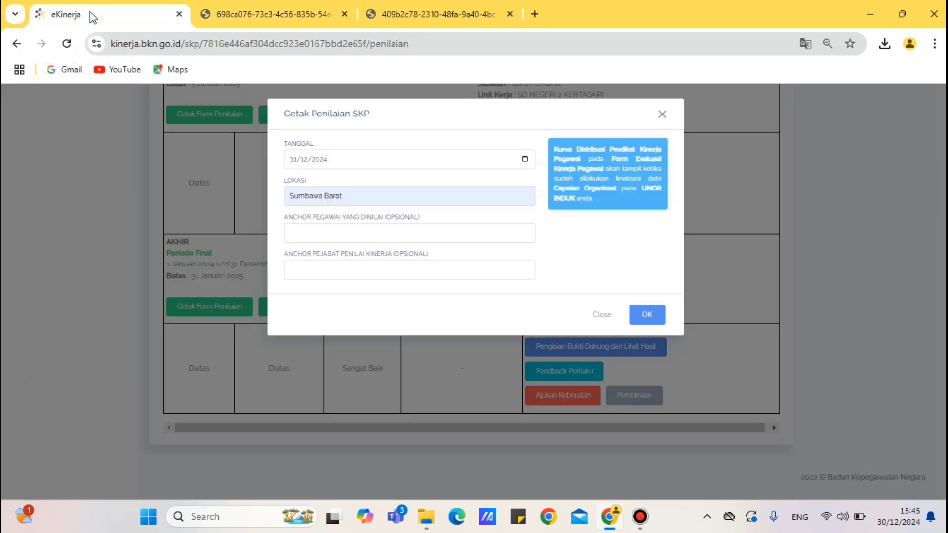
pyautogui.click(662, 116)
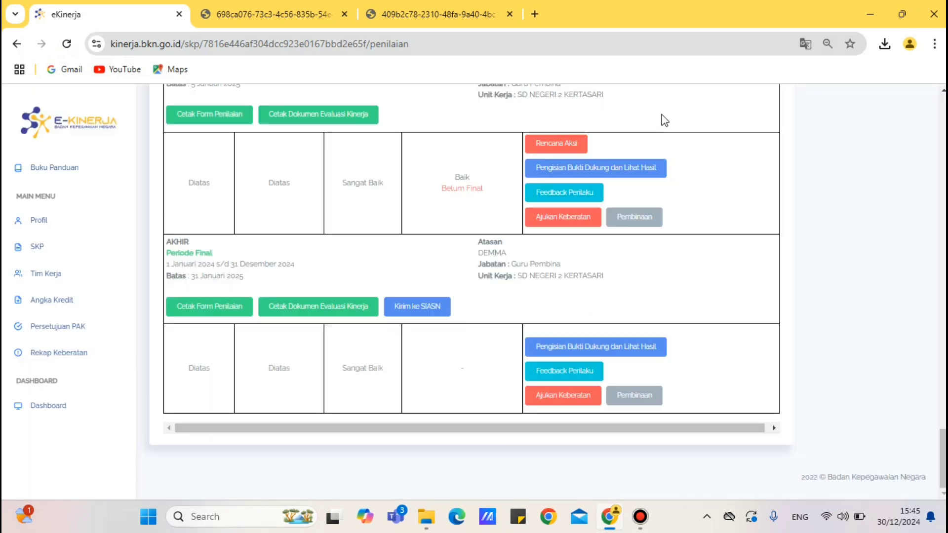
pyautogui.click(304, 315)
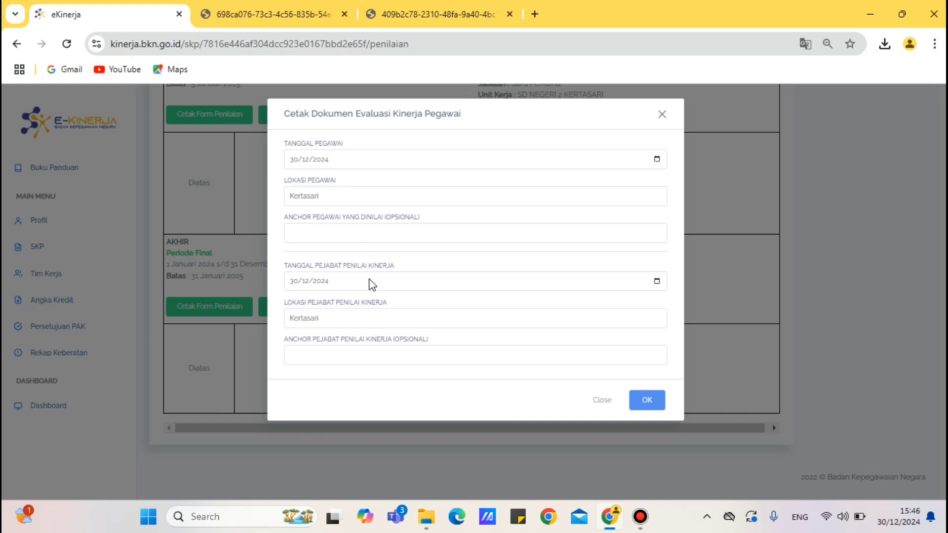
# Set the employee's date to 31/12/2024 and the employee's location to Sumbawa Barat.
pyautogui.click(295, 159)
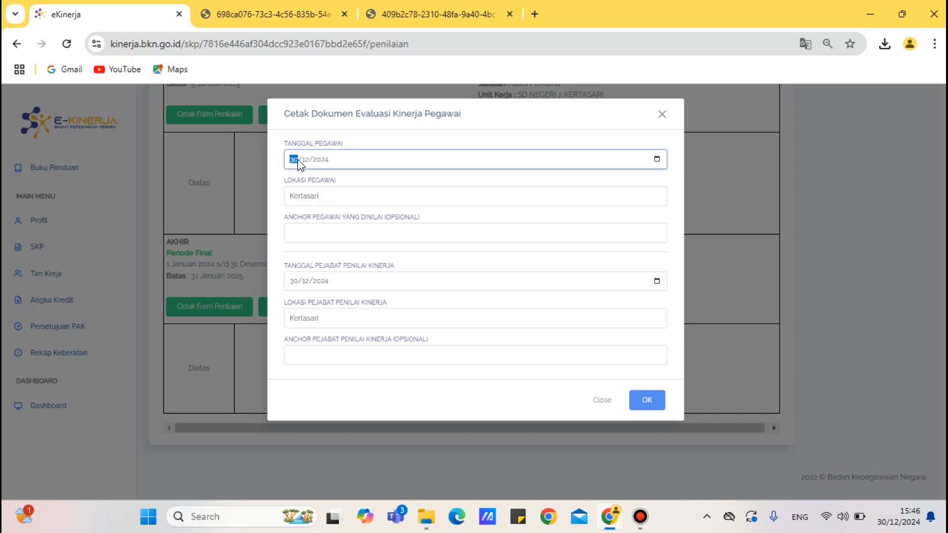
pyautogui.write('31')
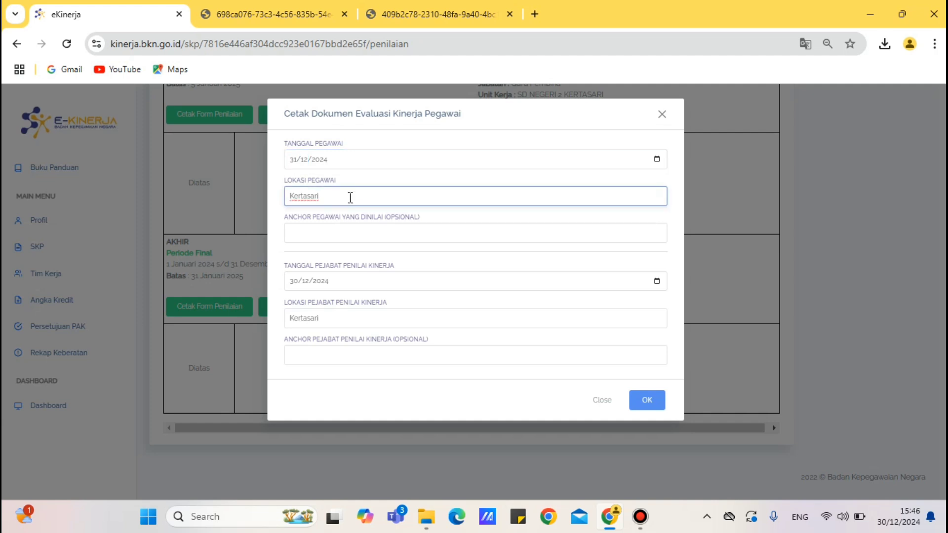
pyautogui.press('BackSpace')
pyautogui.press('BackSpace')
pyautogui.press('BackSpace')
pyautogui.press('BackSpace')
pyautogui.press('BackSpace')
pyautogui.press('BackSpace')
pyautogui.press('BackSpace')
pyautogui.press('BackSpace')
pyautogui.press('BackSpace')
pyautogui.write('Sumbawa Barat')
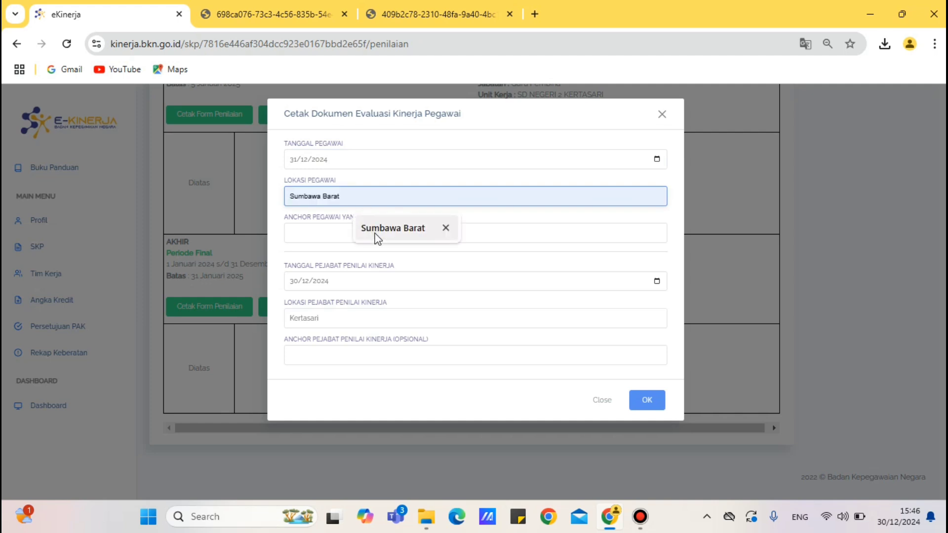
pyautogui.click(377, 234)
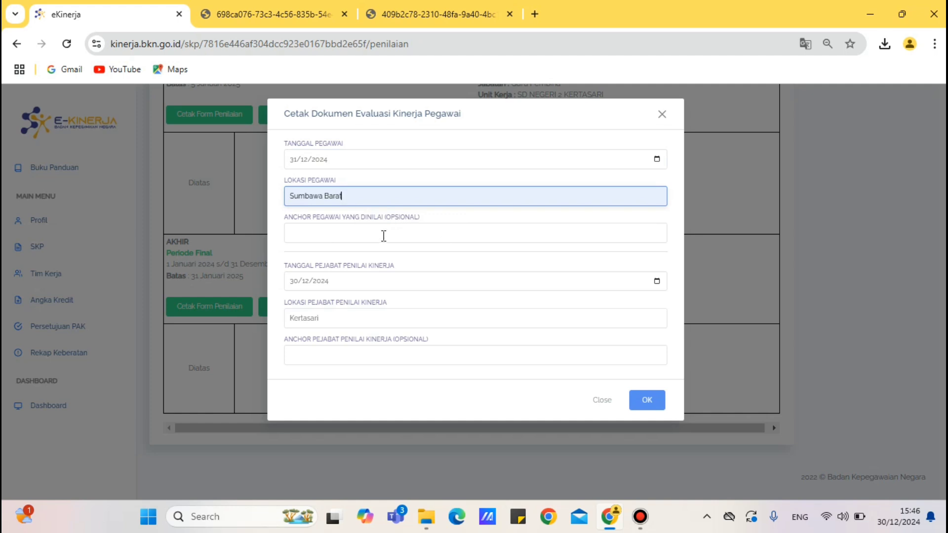
# Set the assessing official's date to 31/12/2024 and location to Sumbawa Barat, and generate the evaluation document.
pyautogui.click(341, 286)
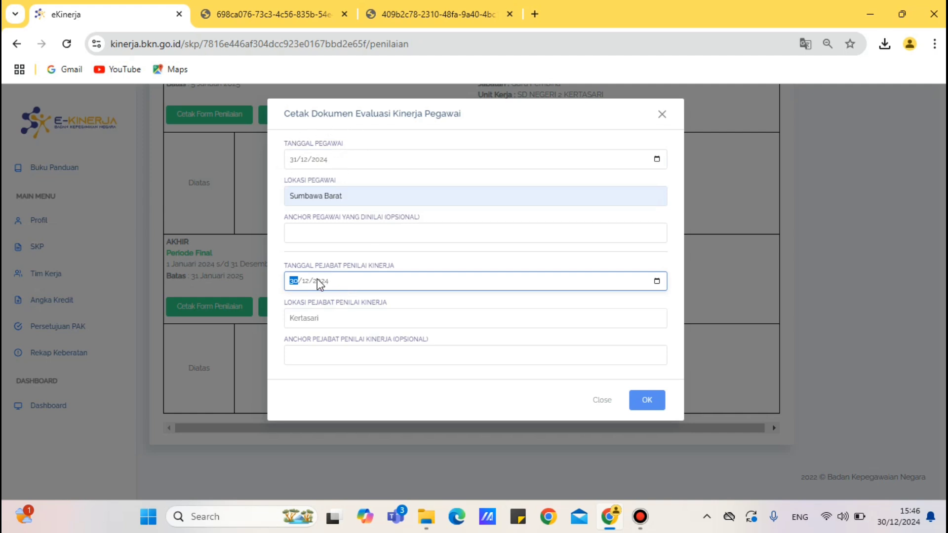
pyautogui.click(326, 320)
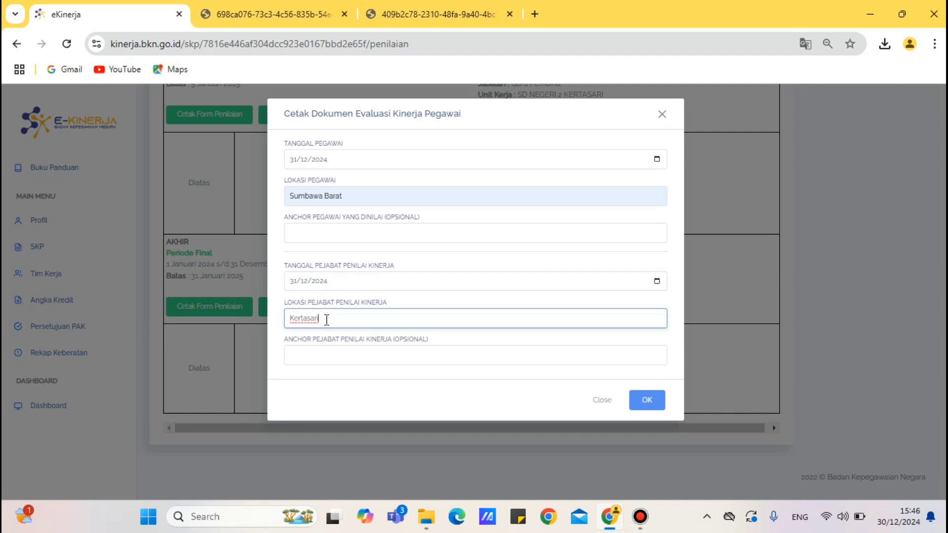
pyautogui.press('BackSpace')
pyautogui.press('BackSpace')
pyautogui.press('BackSpace')
pyautogui.press('BackSpace')
pyautogui.press('BackSpace')
pyautogui.press('BackSpace')
pyautogui.press('BackSpace')
pyautogui.press('BackSpace')
pyautogui.press('BackSpace')
pyautogui.write('su')
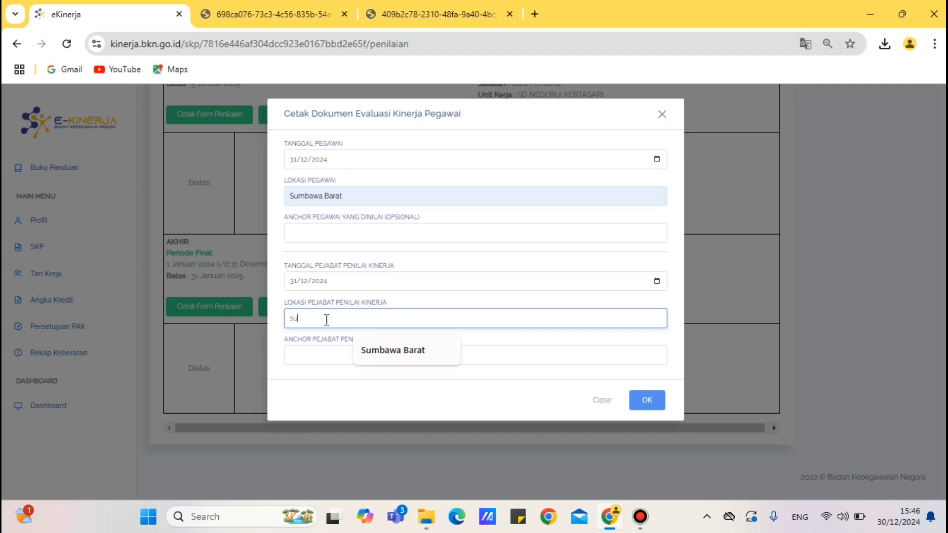
pyautogui.click(371, 352)
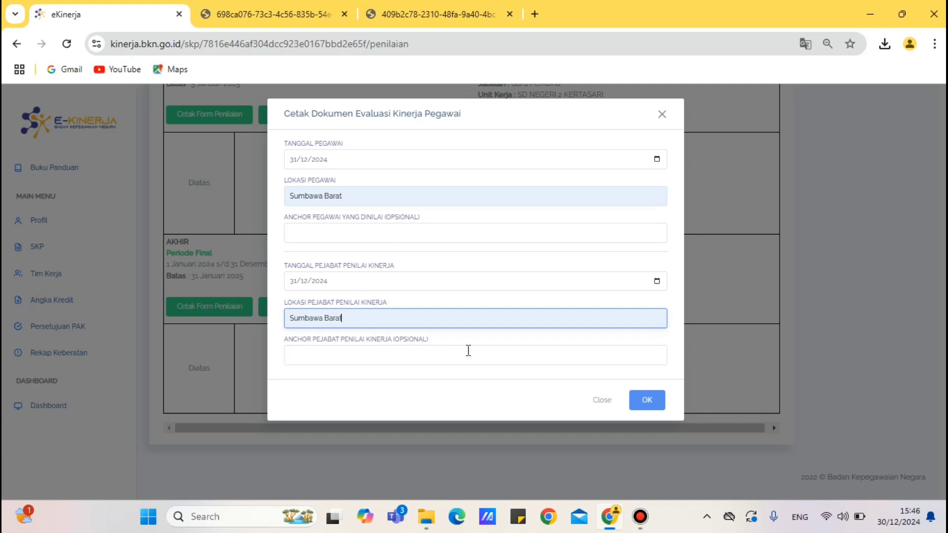
pyautogui.click(642, 401)
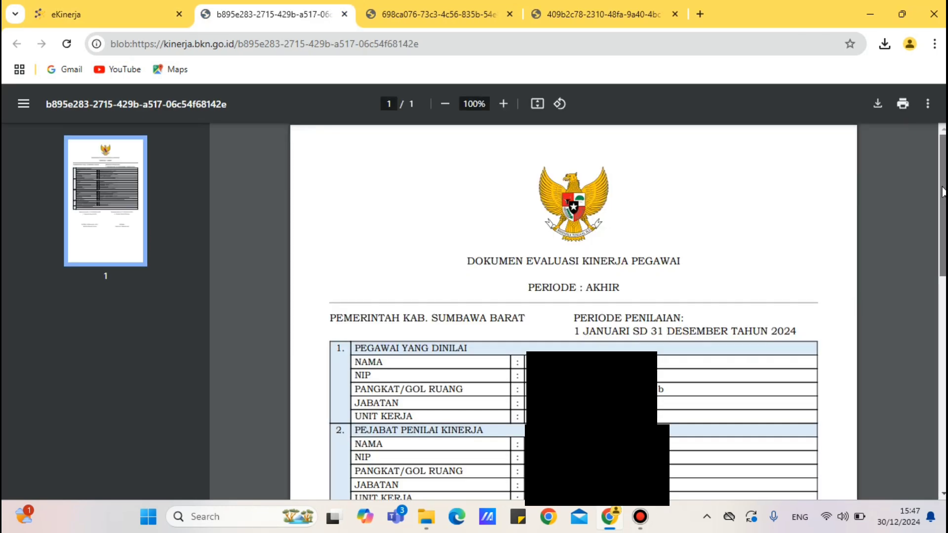
# Save the generated PDF as "dokumen evaluasi kinerja pegawai" in the skp 2024 folder and check it among the recent downloads.
pyautogui.moveTo(944, 192); pyautogui.dragTo(943, 203)
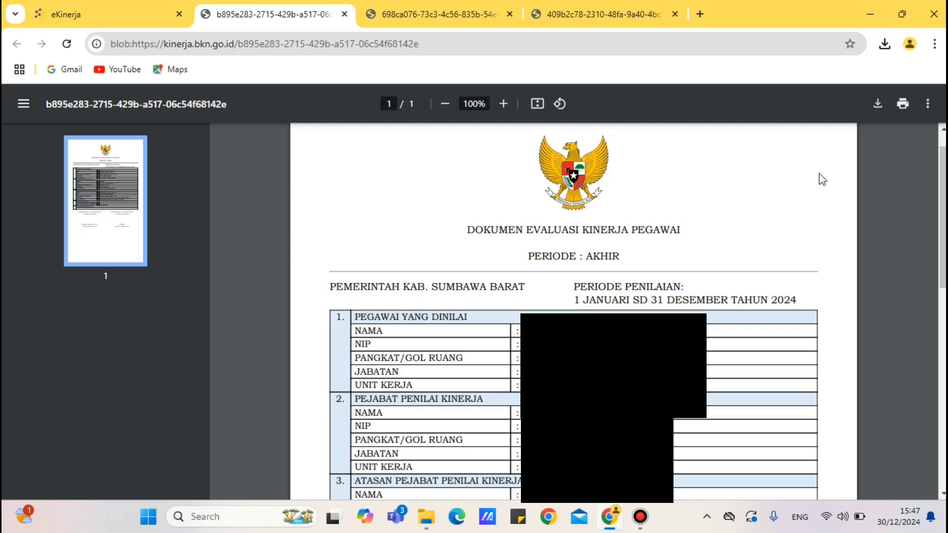
pyautogui.click(879, 106)
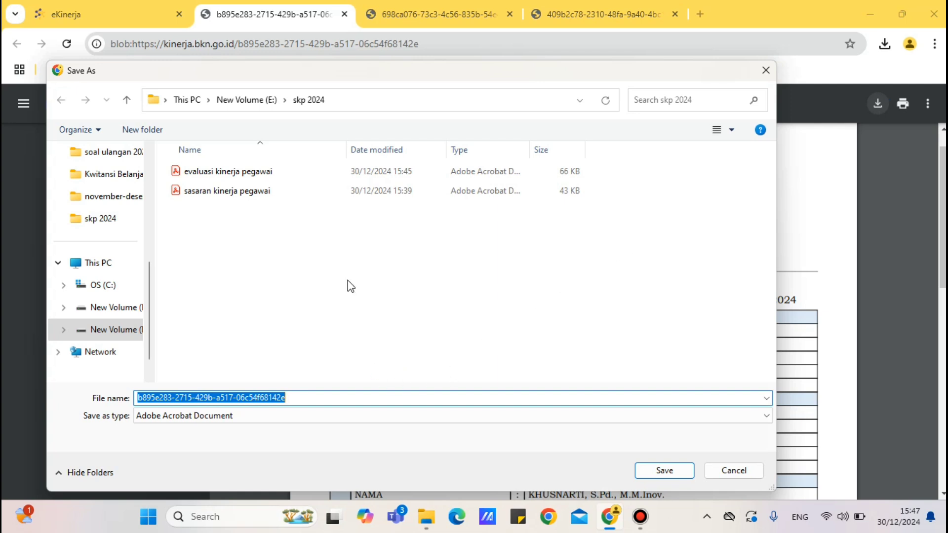
pyautogui.click(321, 397)
pyautogui.press('BackSpace')
pyautogui.press('BackSpace')
pyautogui.press('BackSpace')
pyautogui.press('BackSpace')
pyautogui.press('BackSpace')
pyautogui.press('BackSpace')
pyautogui.press('BackSpace')
pyautogui.press('BackSpace')
pyautogui.press('BackSpace')
pyautogui.press('BackSpace')
pyautogui.press('BackSpace')
pyautogui.press('BackSpace')
pyautogui.press('BackSpace')
pyautogui.press('BackSpace')
pyautogui.press('BackSpace')
pyautogui.press('BackSpace')
pyautogui.press('BackSpace')
pyautogui.press('BackSpace')
pyautogui.press('BackSpace')
pyautogui.press('BackSpace')
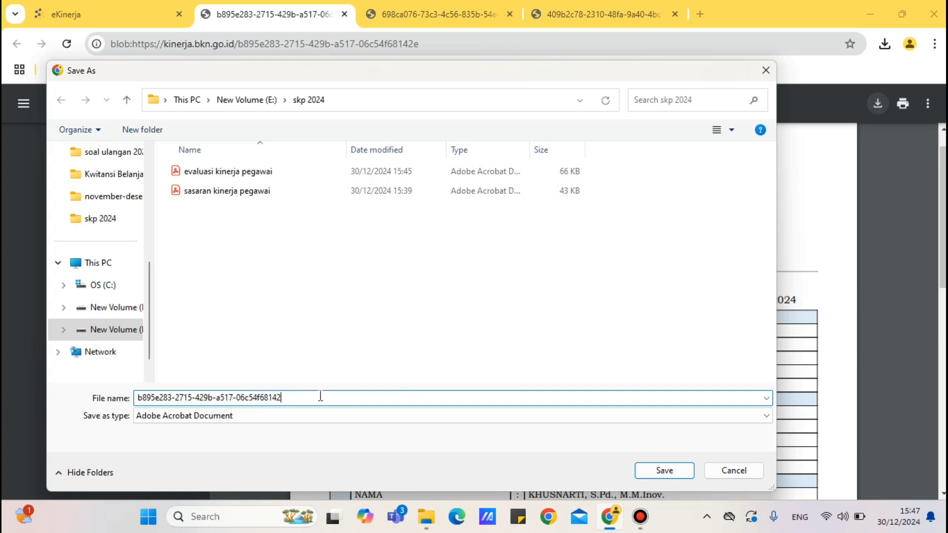
pyautogui.press('BackSpace')
pyautogui.press('BackSpace')
pyautogui.press('BackSpace')
pyautogui.press('BackSpace')
pyautogui.press('BackSpace')
pyautogui.press('BackSpace')
pyautogui.press('BackSpace')
pyautogui.press('BackSpace')
pyautogui.press('BackSpace')
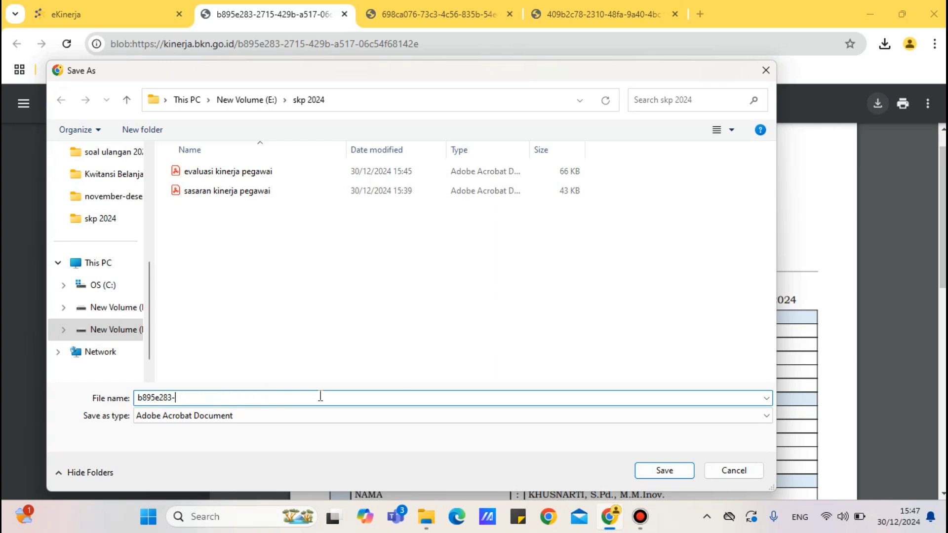
pyautogui.press('BackSpace')
pyautogui.press('BackSpace')
pyautogui.write('dokumen evaluasi kinerja')
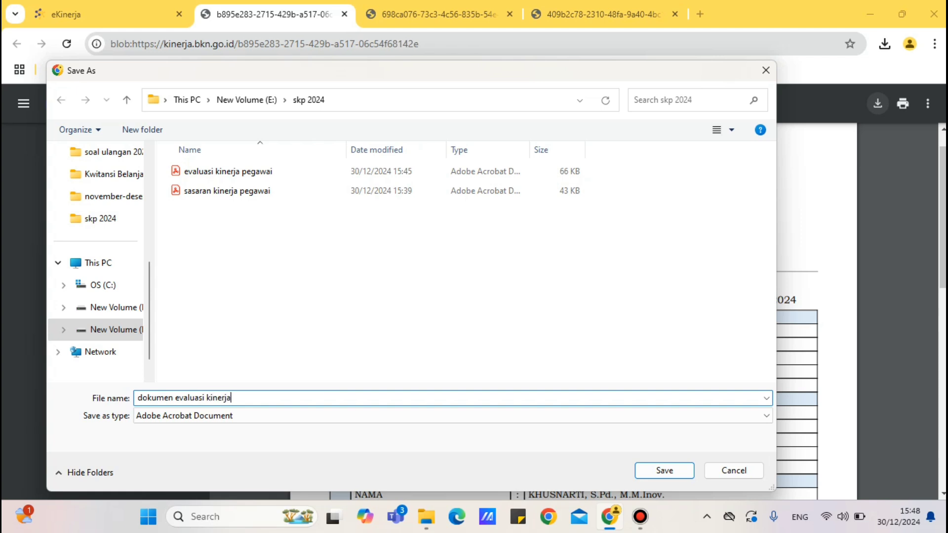
pyautogui.write(' pegawai')
pyautogui.click(663, 470)
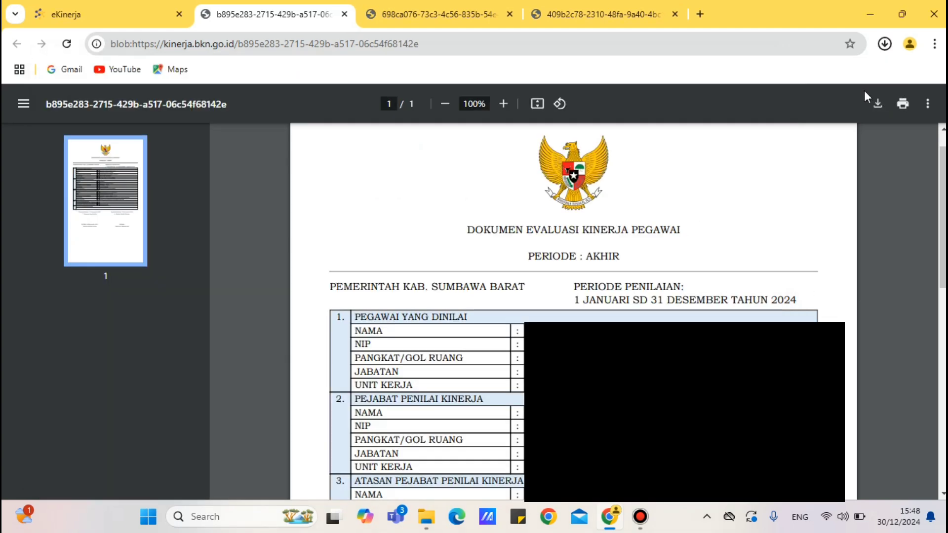
pyautogui.click(884, 47)
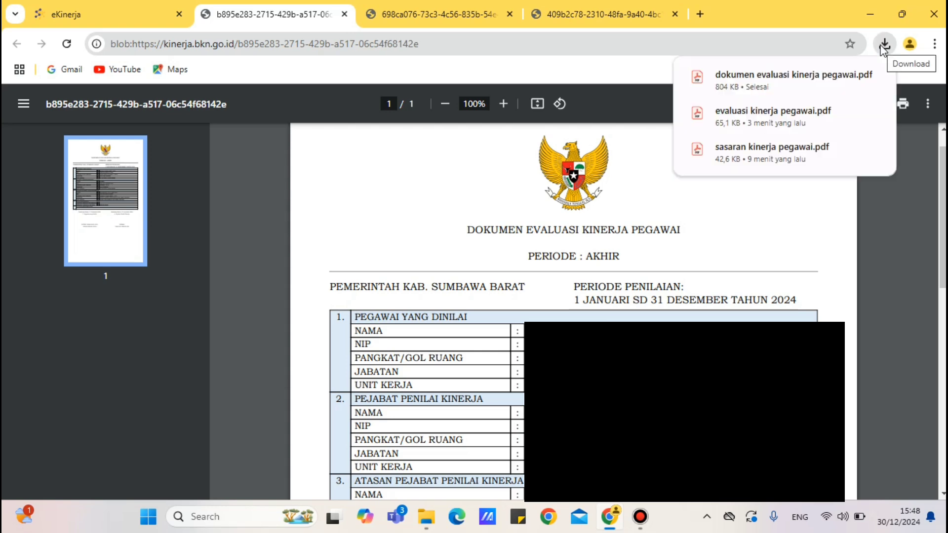
pyautogui.click(791, 222)
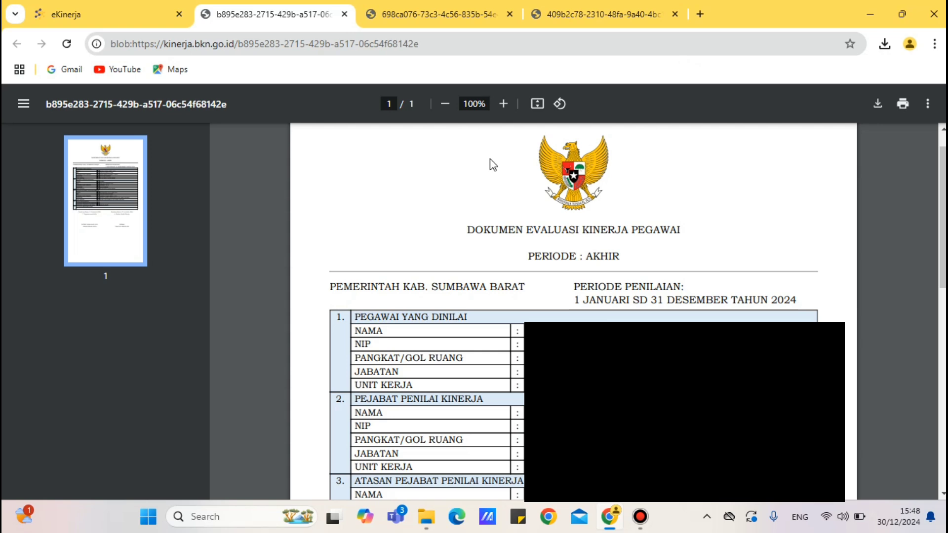
# Close the Cetak Dokumen Evaluasi Kinerja Pegawai dialog in eKinerja and show the skp 2024 folder in File Explorer.
pyautogui.click(141, 20)
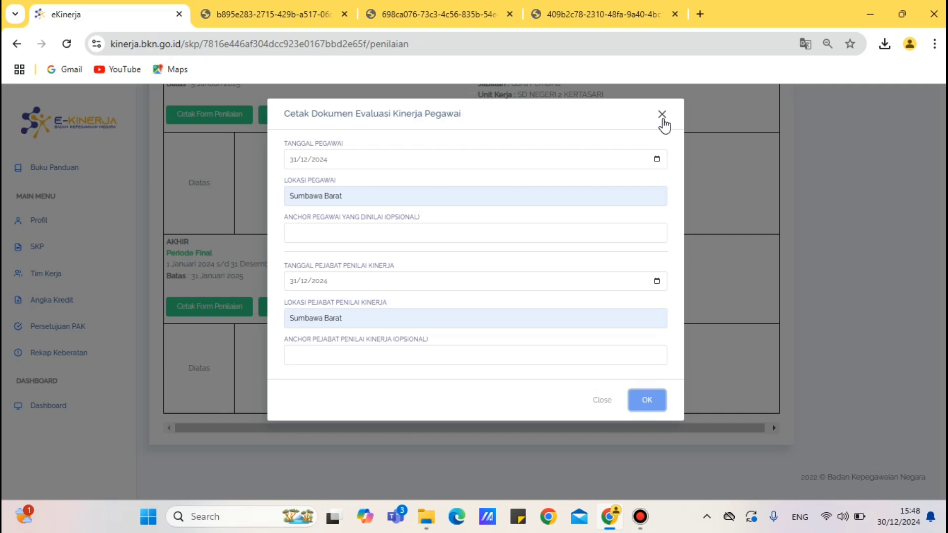
pyautogui.click(662, 115)
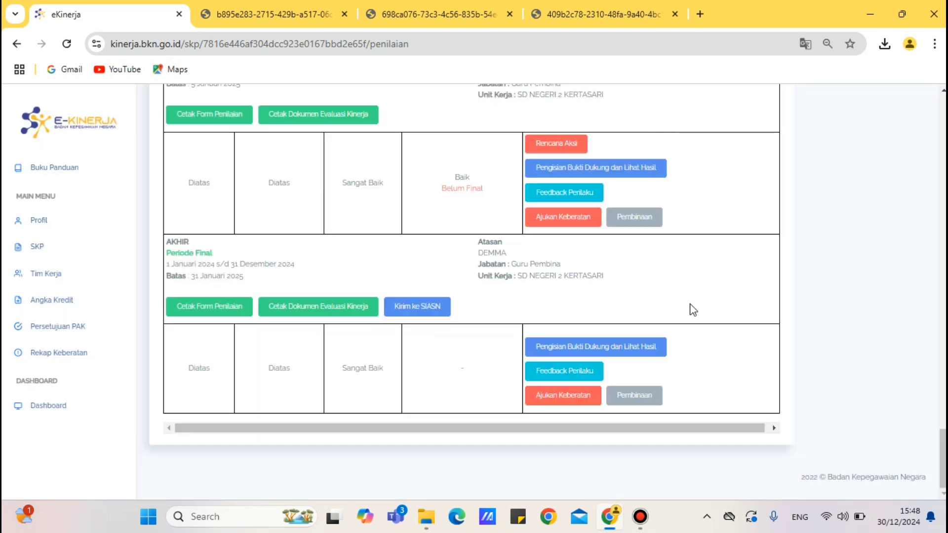
pyautogui.click(429, 522)
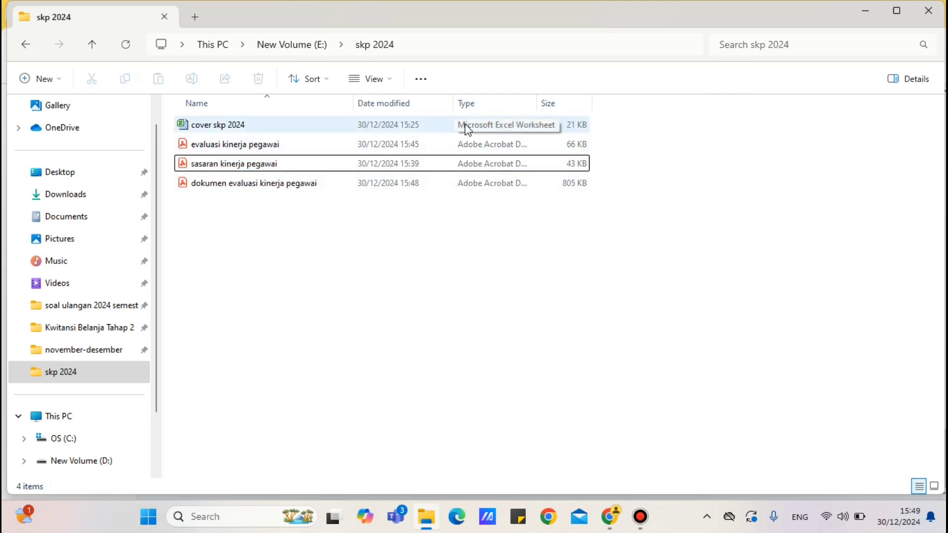
# Open the cover skp 2024 workbook in Excel, set the cover's assessment period to end on 31 DESEMBER 2024, and close the workbook.
pyautogui.doubleClick(433, 128)
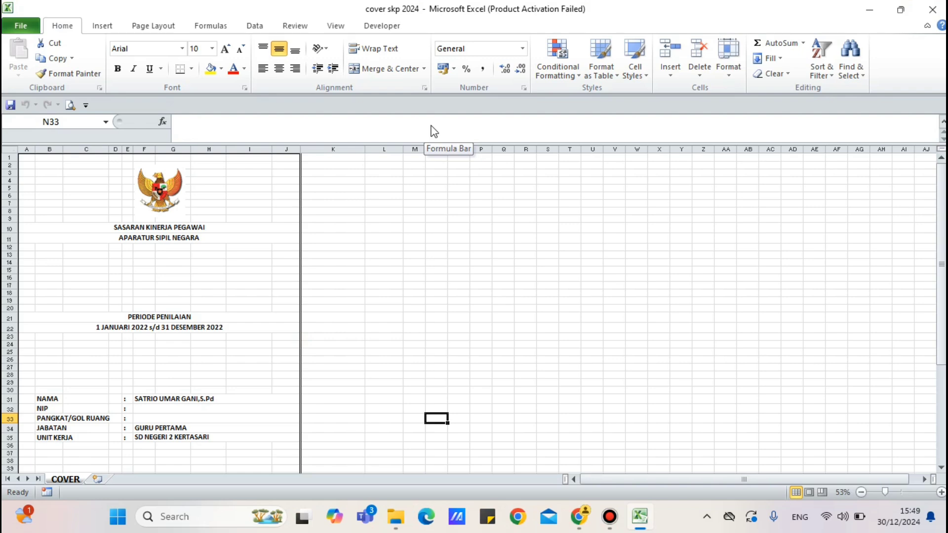
pyautogui.click(642, 103)
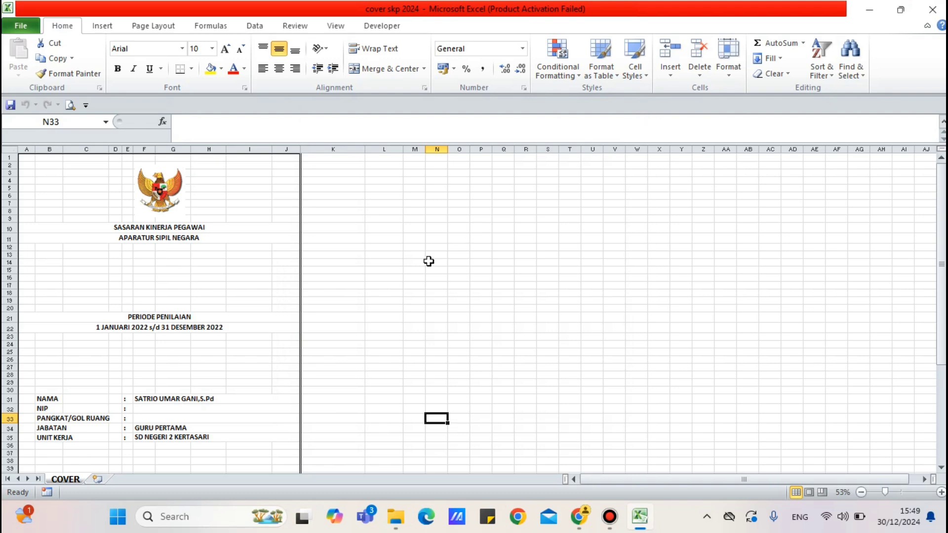
pyautogui.click(232, 331)
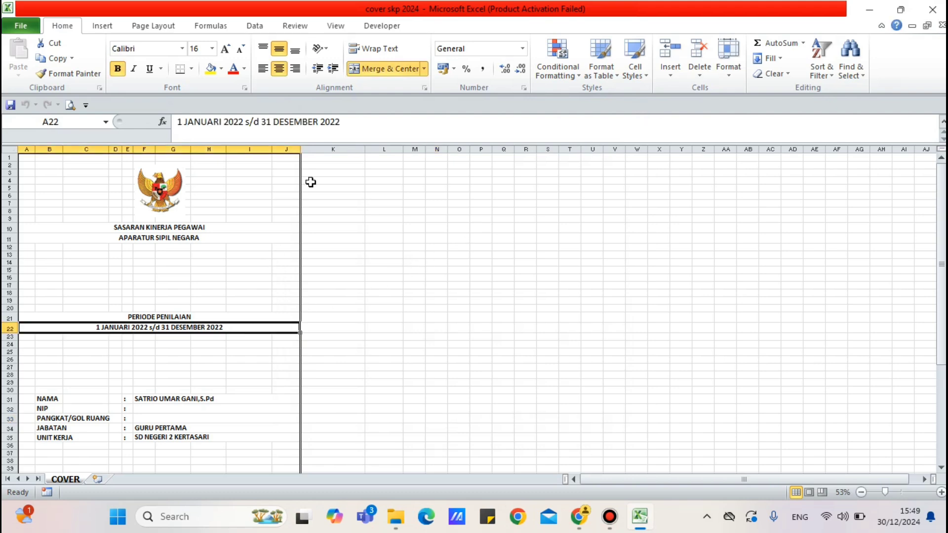
pyautogui.click(346, 127)
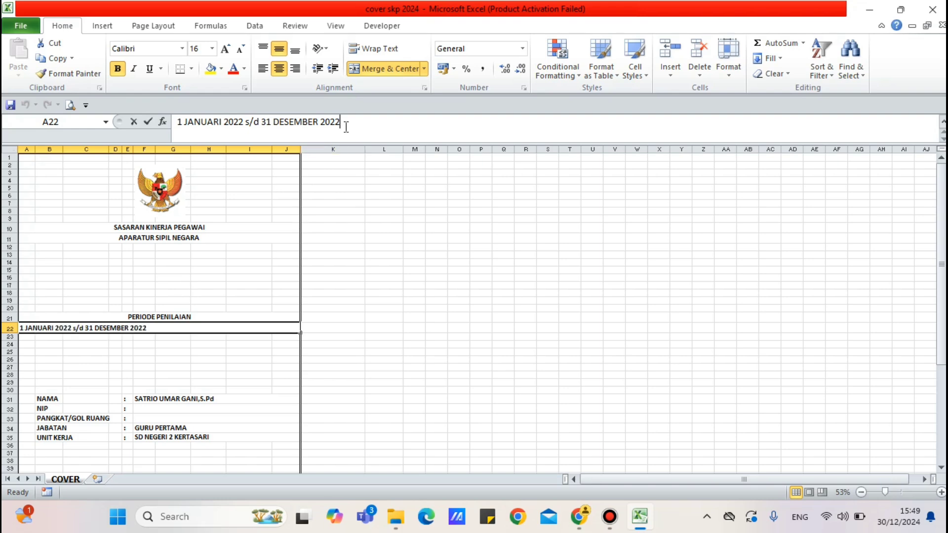
pyautogui.press('BackSpace')
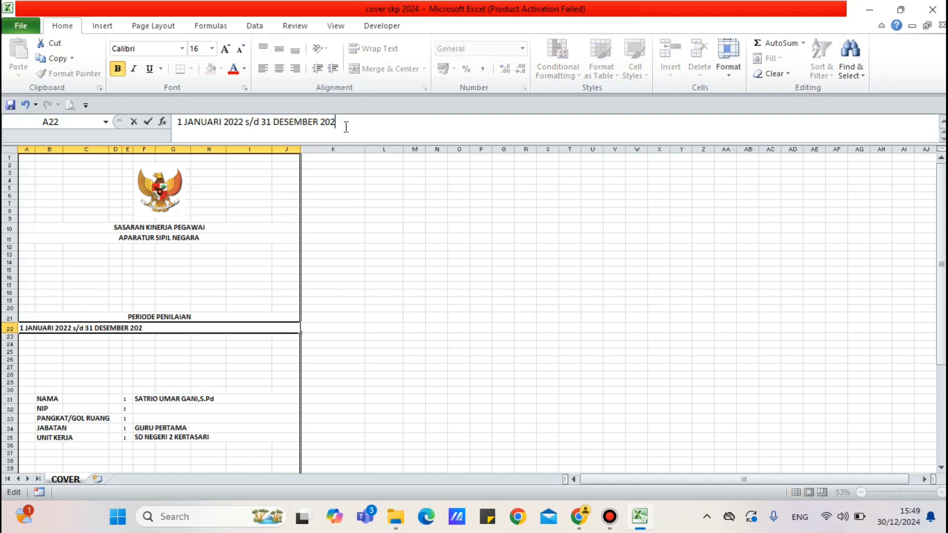
pyautogui.write('4')
pyautogui.click(198, 371)
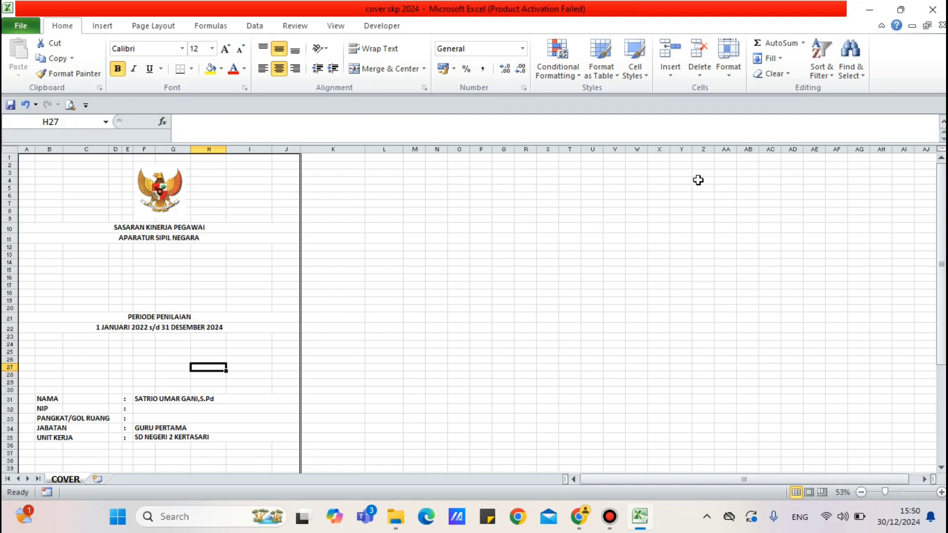
pyautogui.click(932, 9)
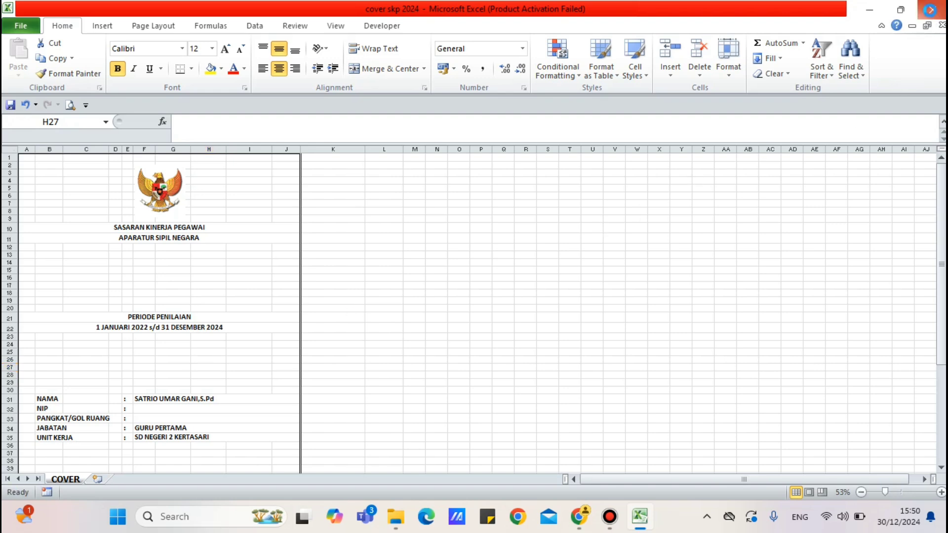